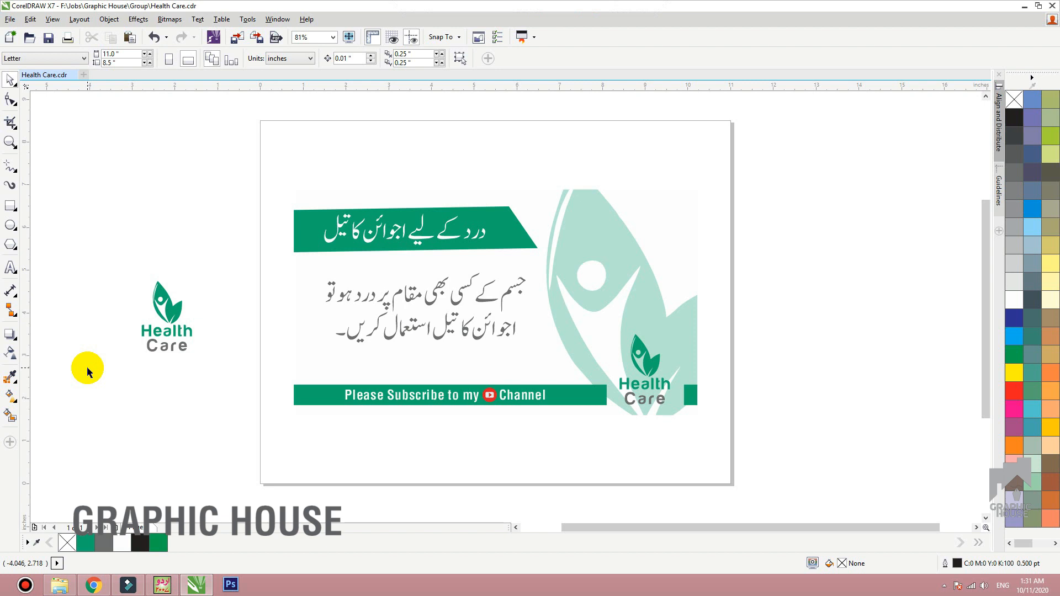
- Ungroup the banner artwork on the page
drag(256, 164, 753, 445)
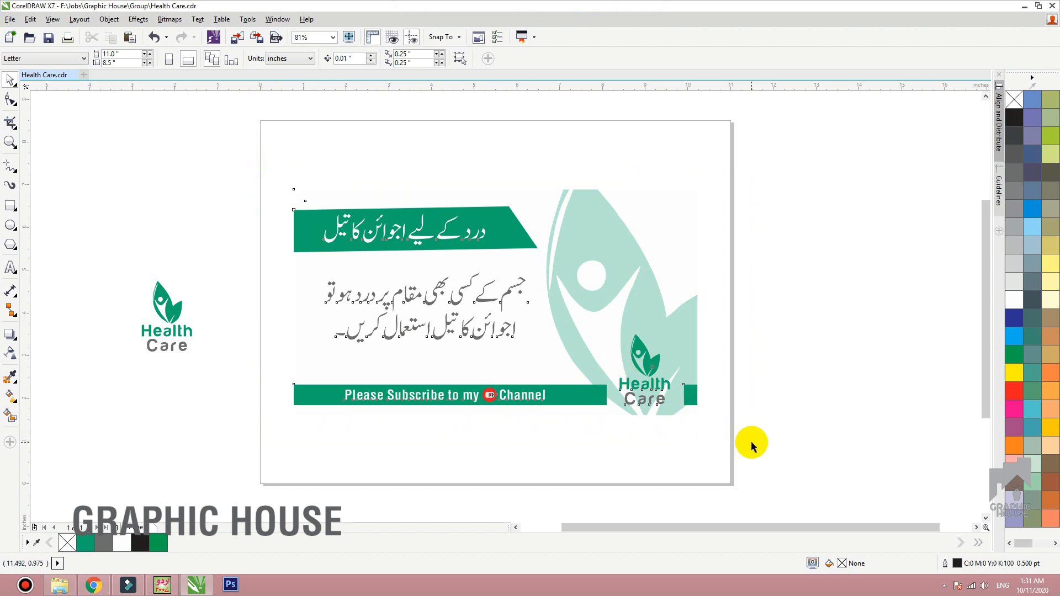
click(762, 413)
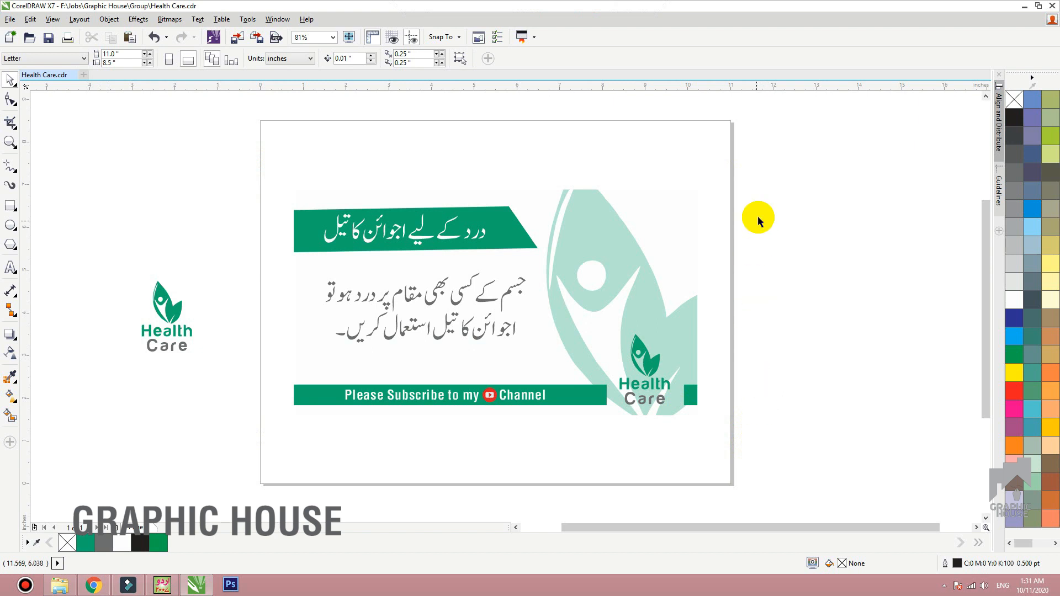
click(514, 288)
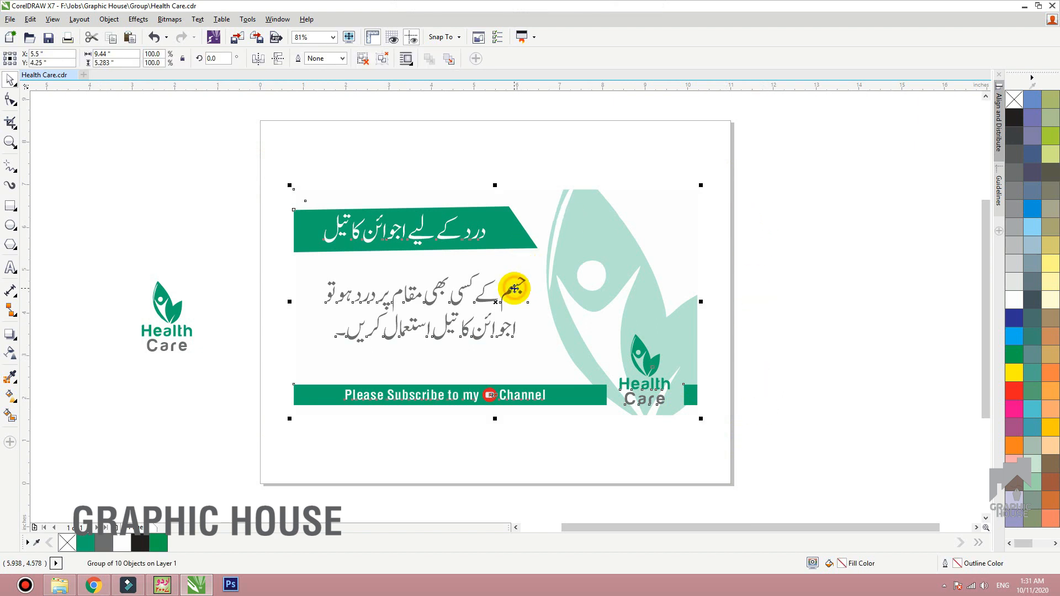
click(359, 147)
- Try moving all the ungrouped banner objects together and undo each move
drag(272, 136, 745, 441)
drag(587, 388, 497, 280)
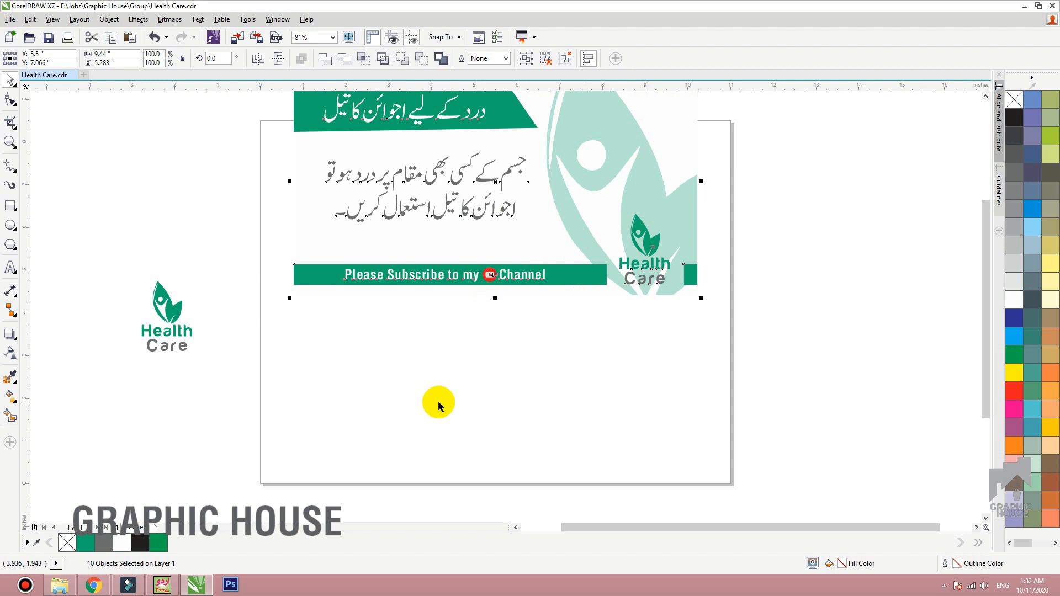
key(ctrl+z)
drag(366, 331, 753, 331)
key(ctrl+z)
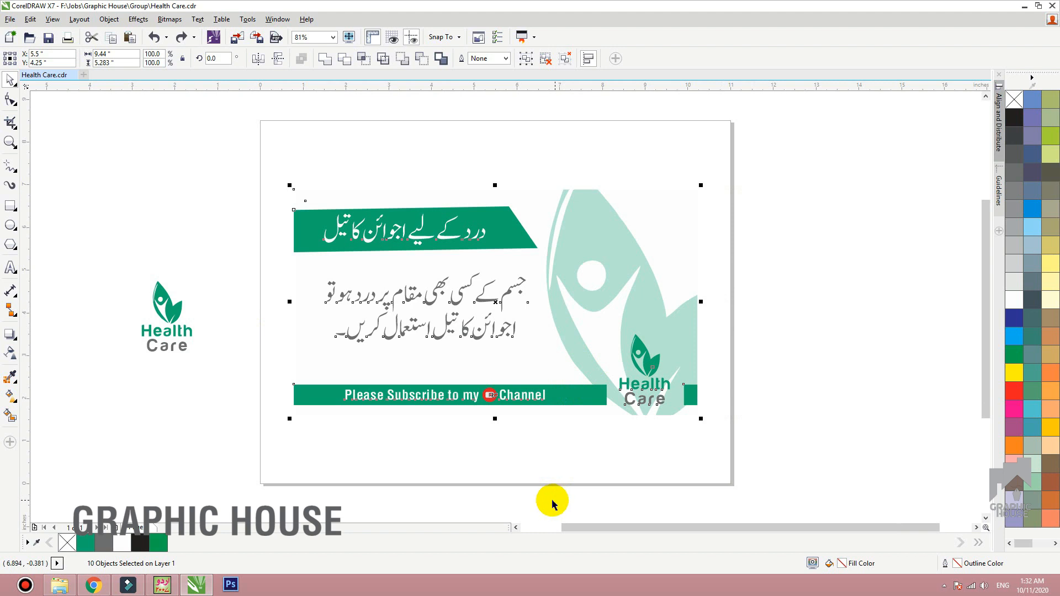
click(476, 450)
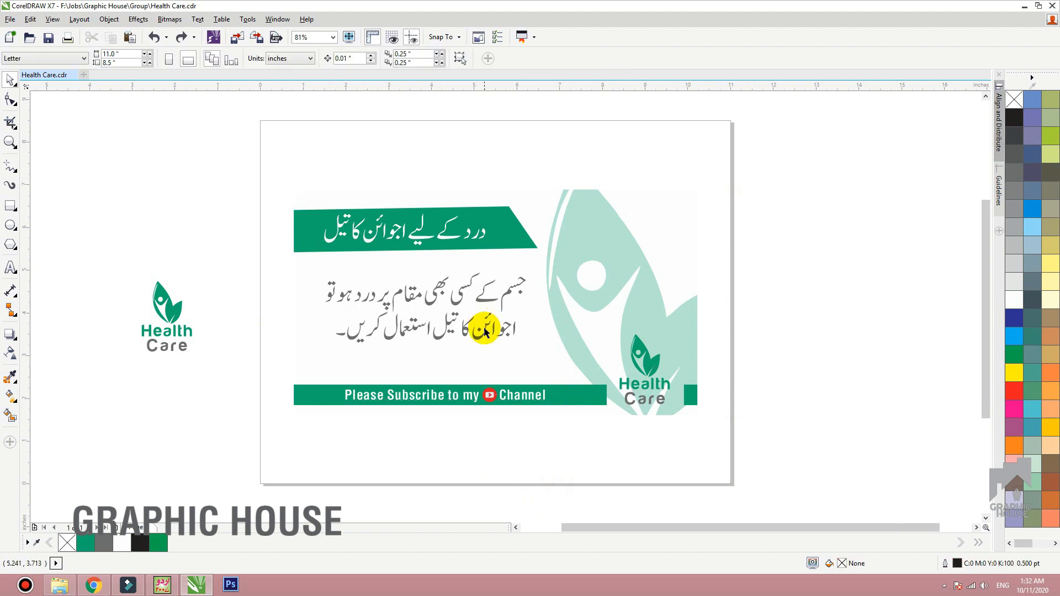
click(485, 332)
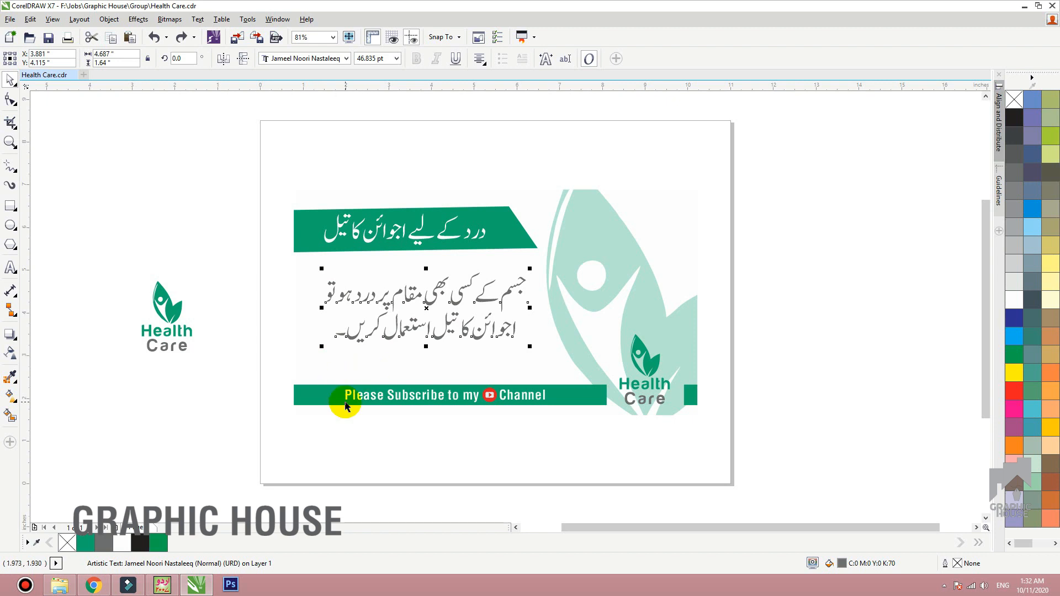
click(258, 242)
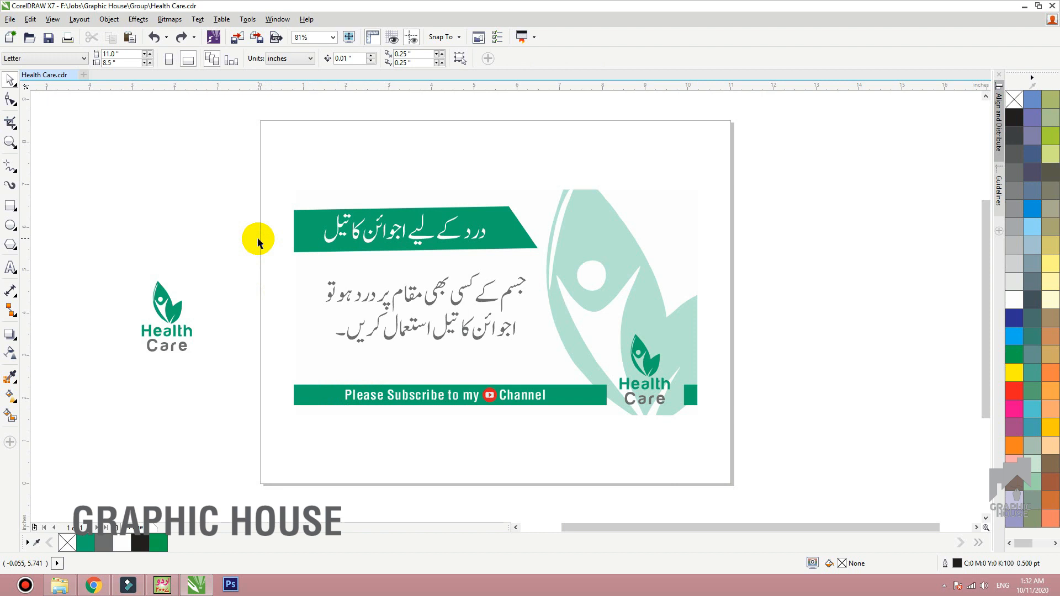
drag(265, 125, 762, 452)
click(794, 342)
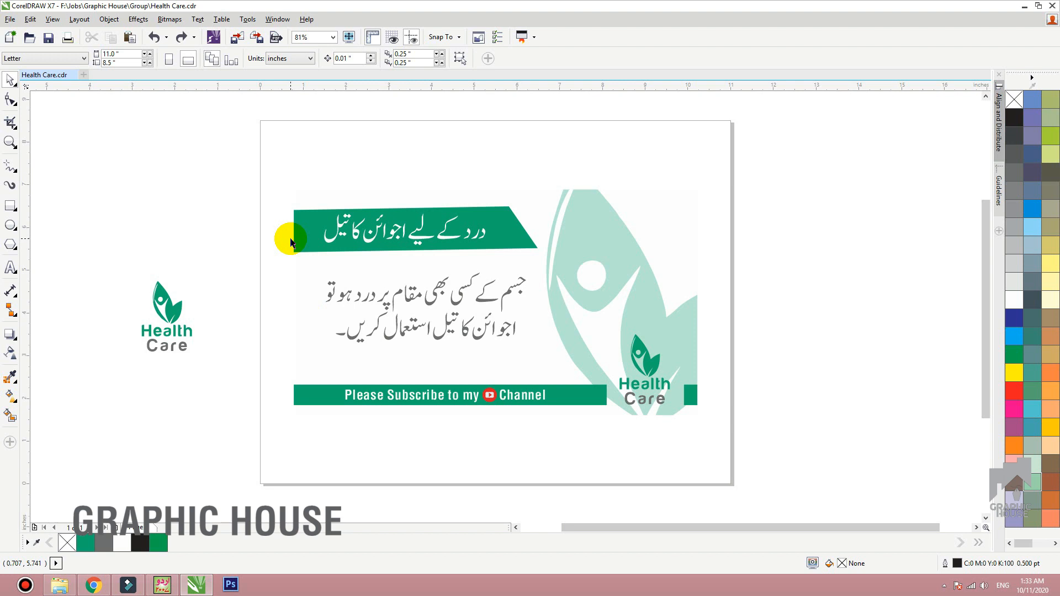
click(458, 391)
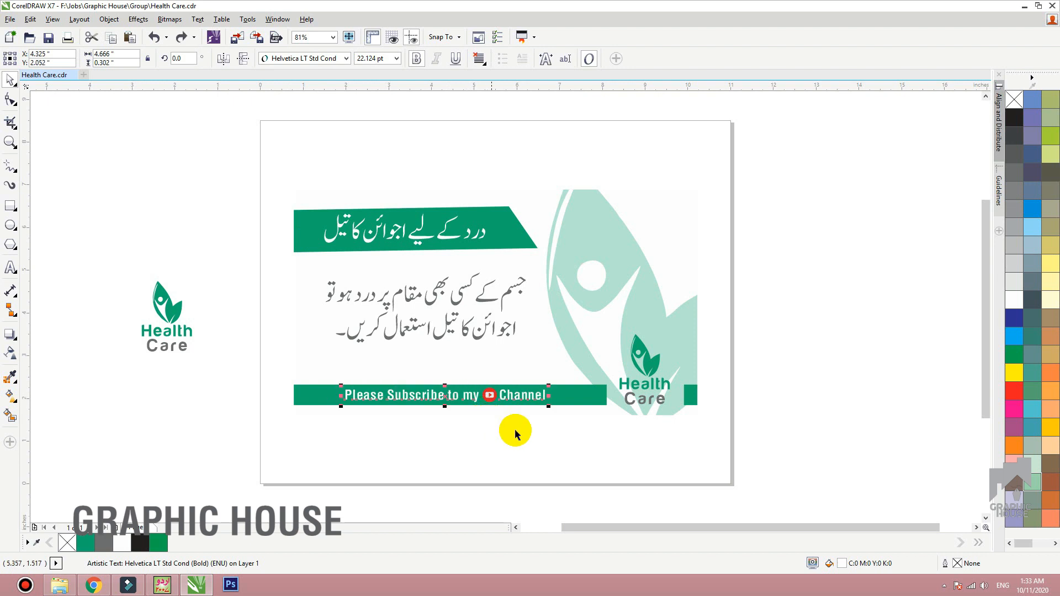
click(480, 330)
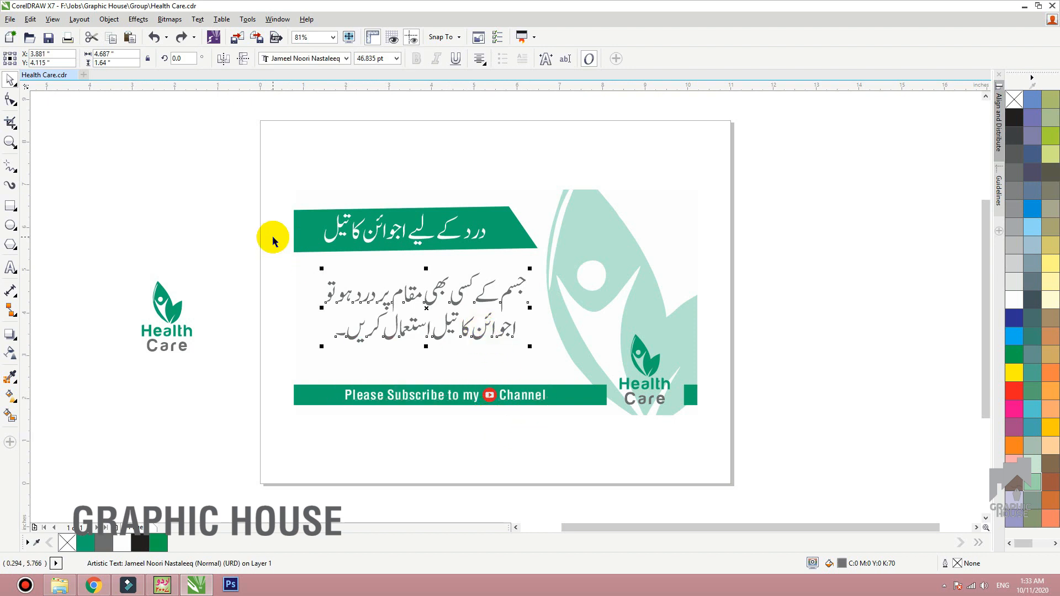
- Group the whole banner artwork and export it as a JPG over the desktop file 15421 in RGB Color (24-bit)
drag(794, 138, 258, 497)
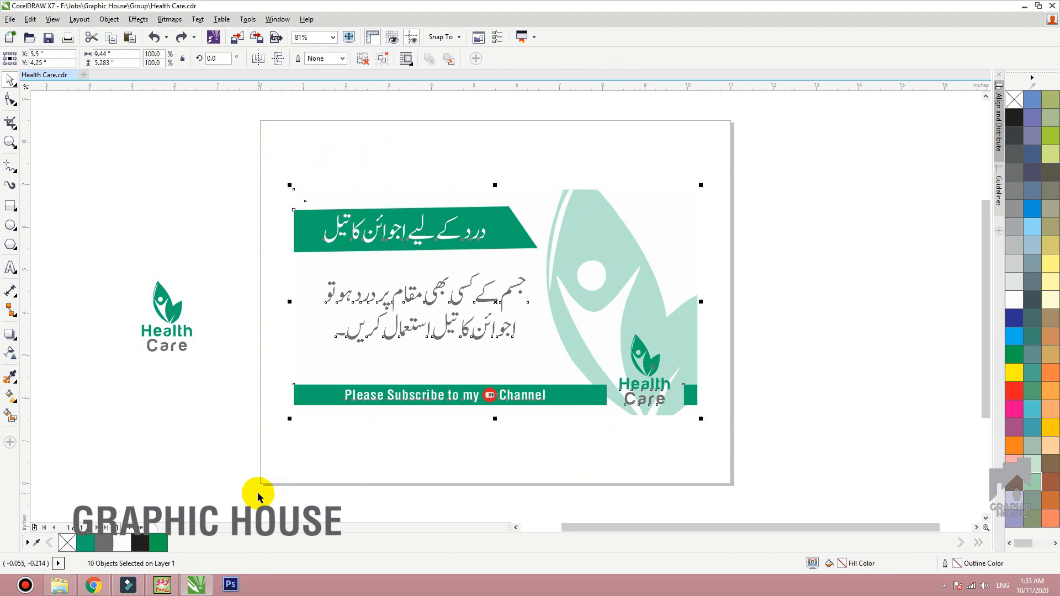
key(ctrl+e)
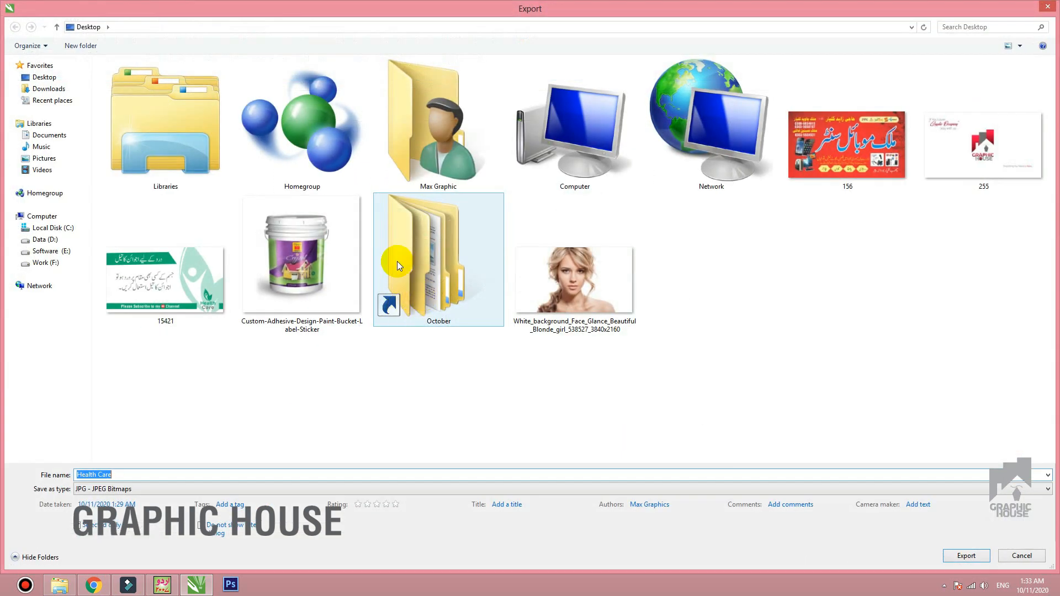
double_click(188, 279)
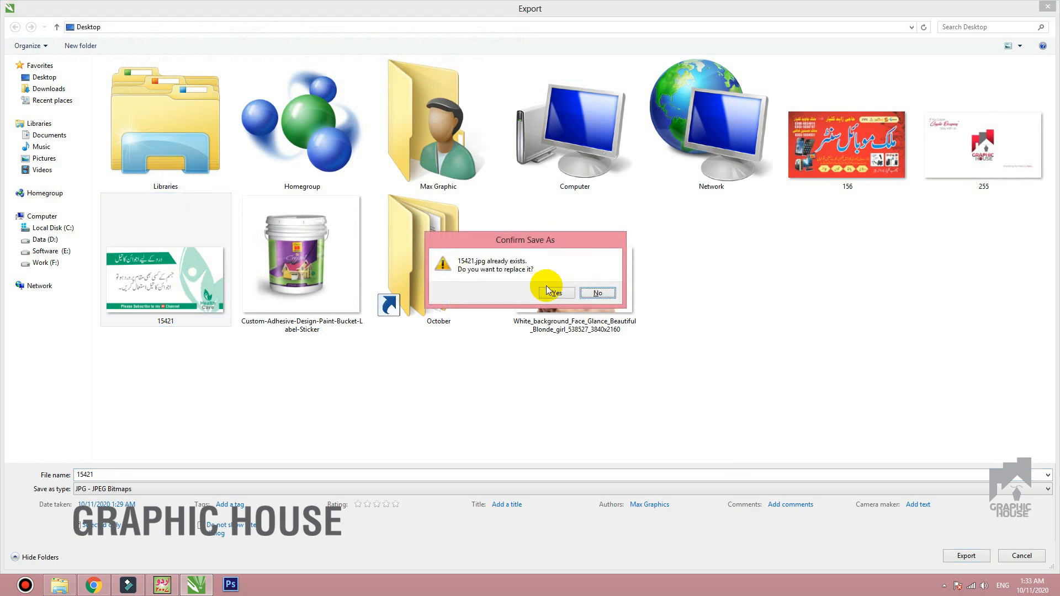
click(553, 293)
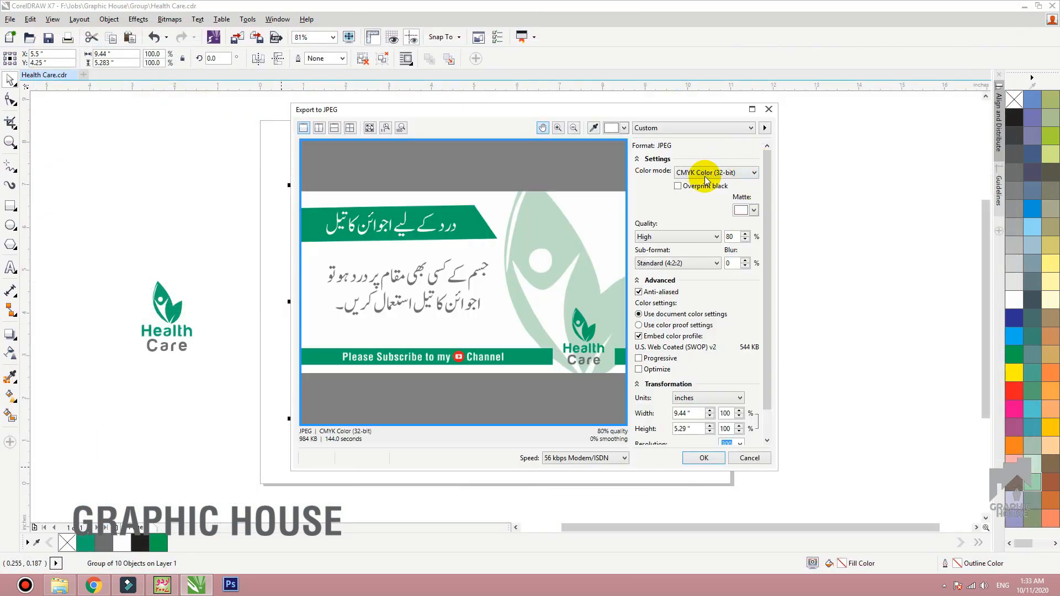
click(706, 176)
click(693, 193)
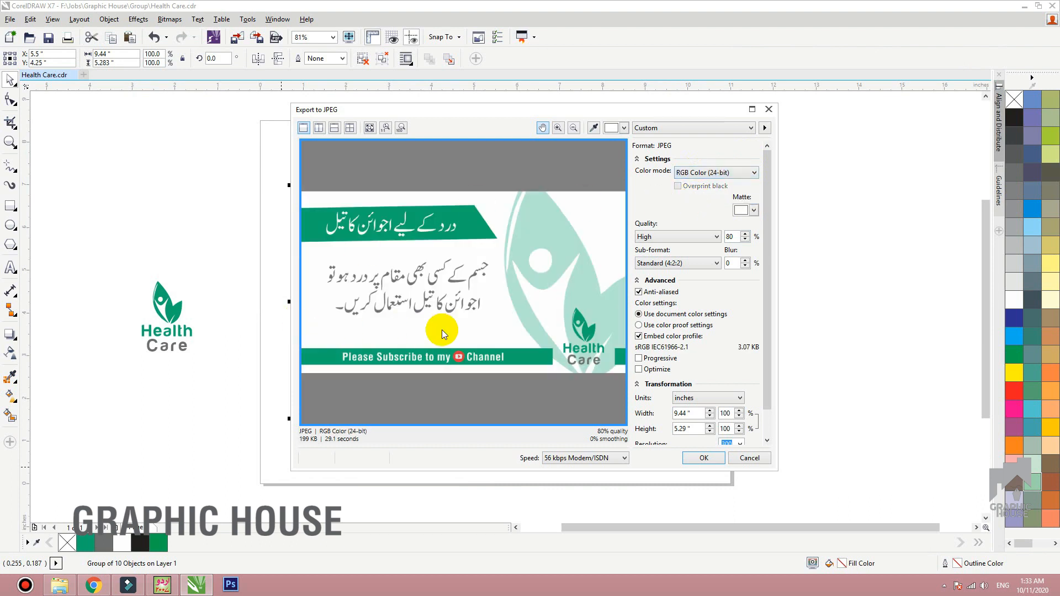
scroll(765, 407, down, 2)
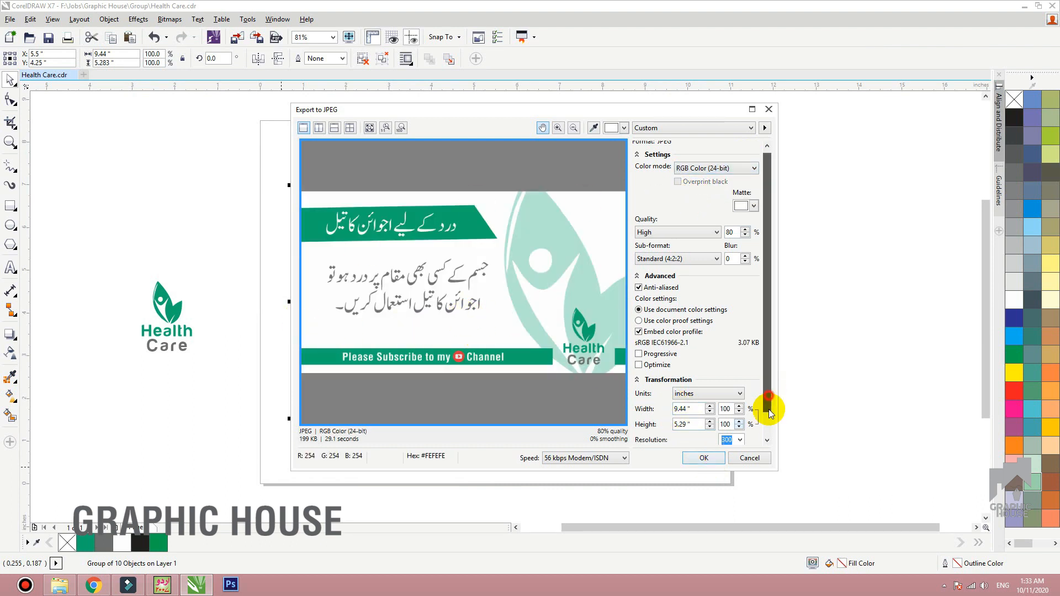
click(704, 457)
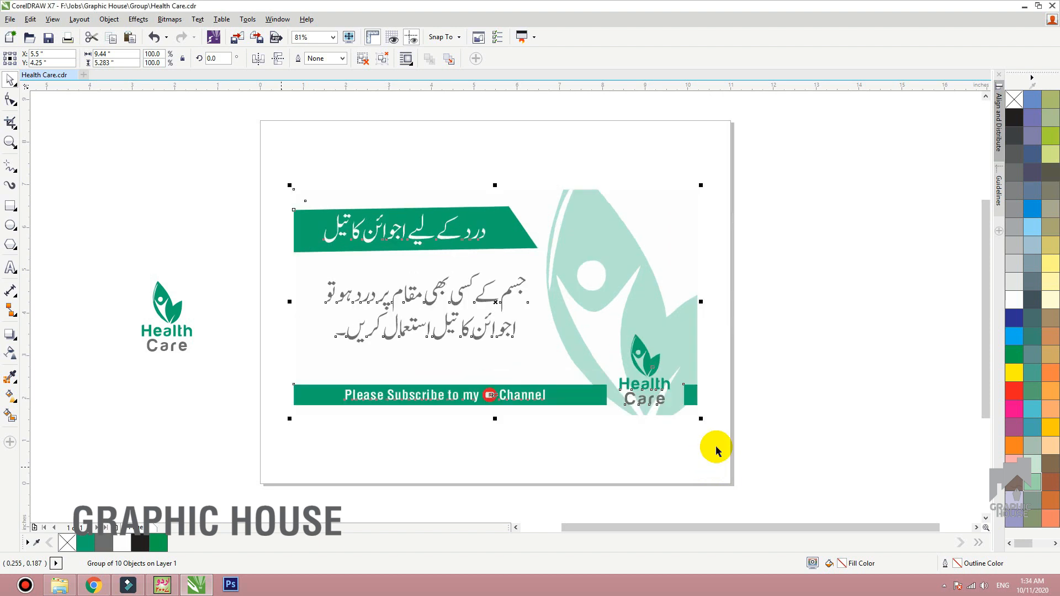
- Shift the standalone logo slightly up and place a duplicate of the grouped banner beside the page on its right
drag(157, 314, 164, 289)
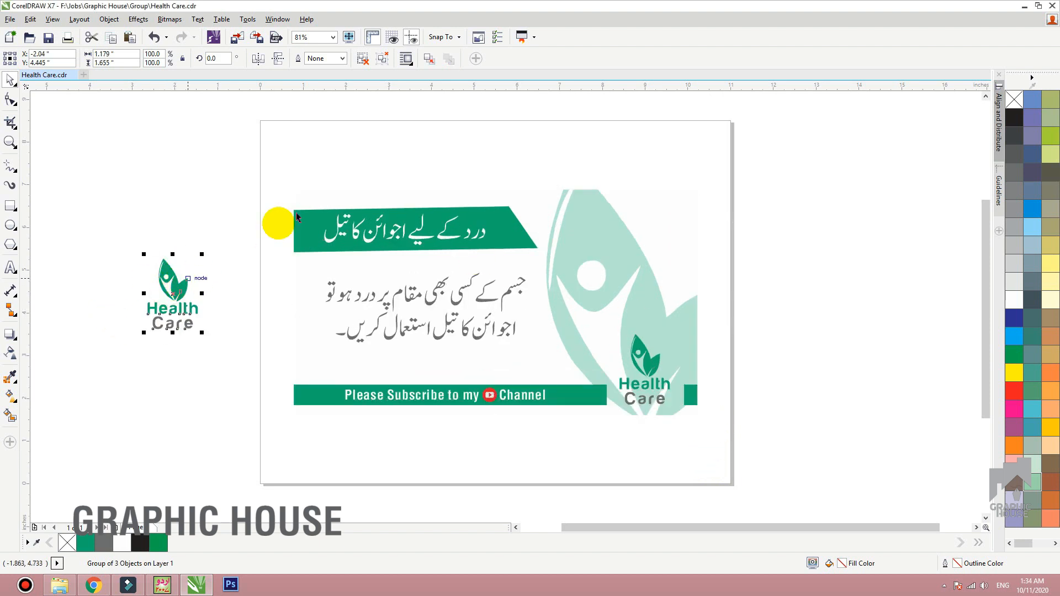
drag(629, 218, 610, 187)
key(ctrl+z)
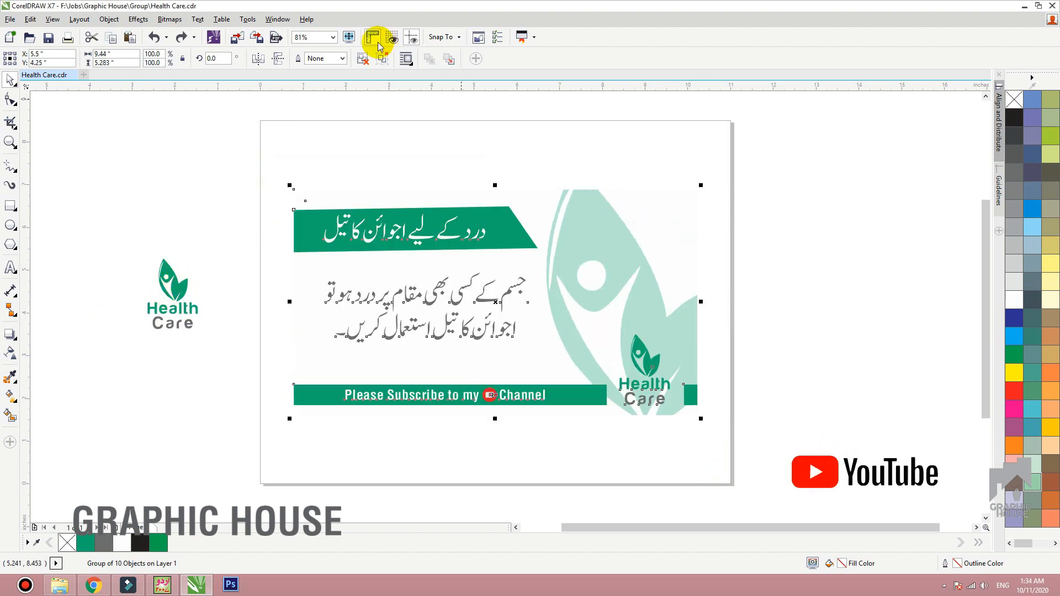
drag(422, 213, 919, 233)
right_click(919, 233)
- Ungroup the original banner and delete its green heading strip, heading text and Urdu body text
click(591, 237)
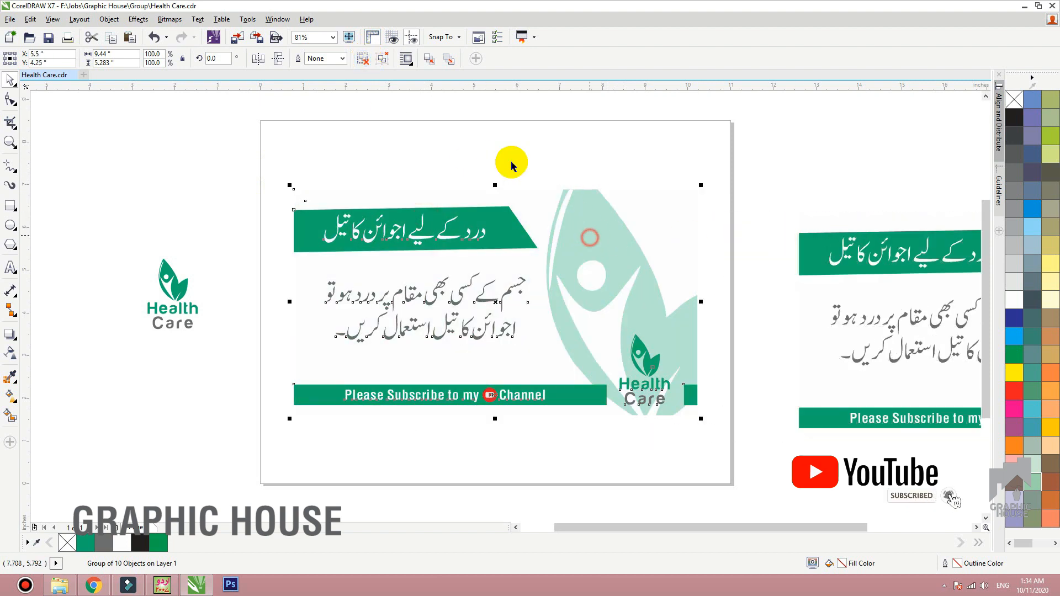
click(362, 60)
drag(644, 140, 209, 355)
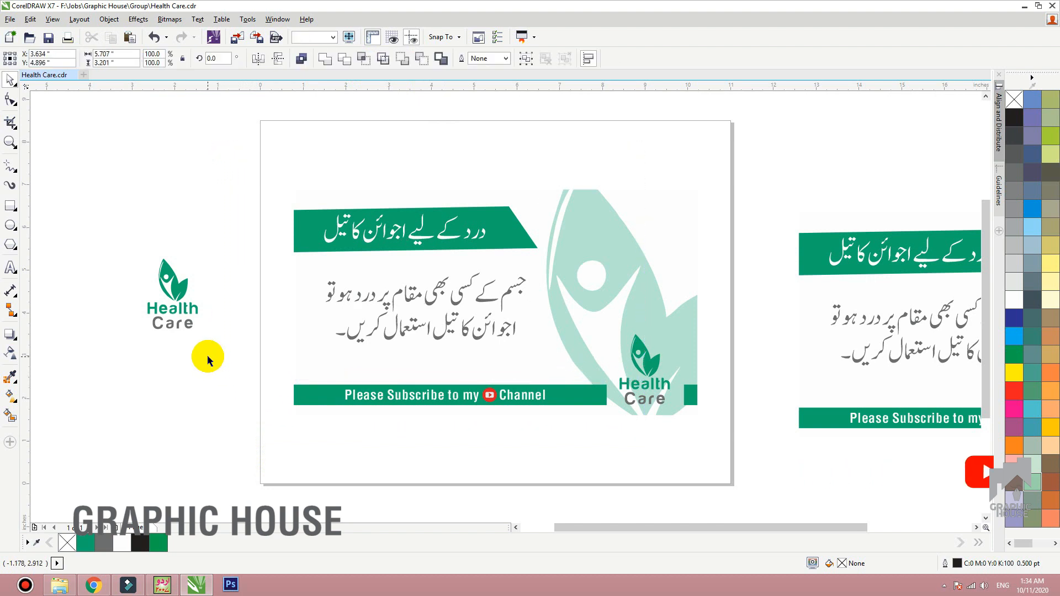
key(Delete)
- Delete the small Health Care logo and the short green bar piece from the banner's lower right corner
click(559, 245)
click(606, 293)
click(634, 360)
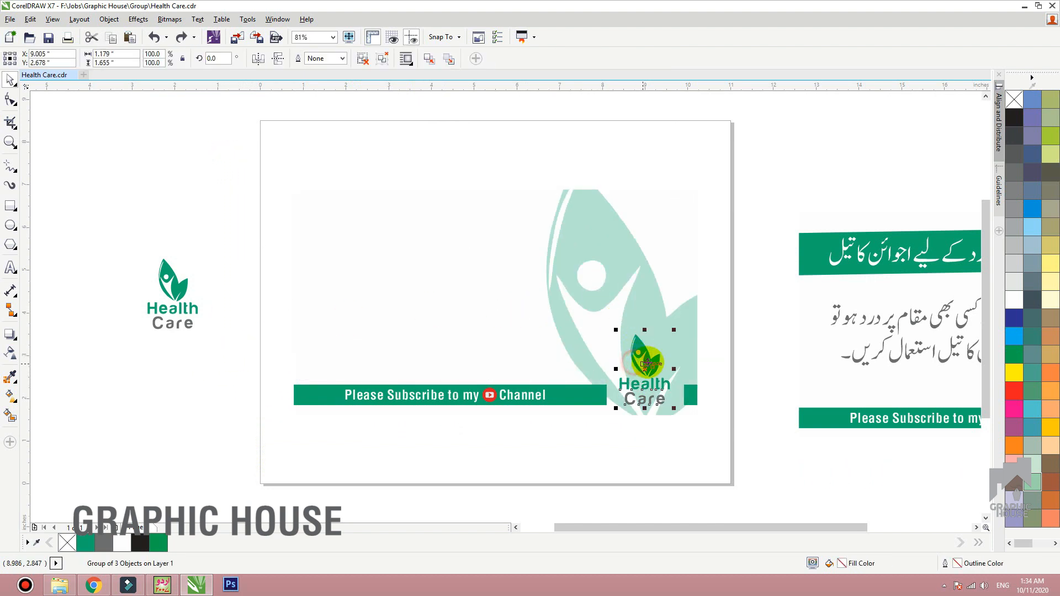
key(Delete)
click(678, 397)
click(687, 397)
key(Delete)
- Extend the bottom green bar to the banner's right edge
click(610, 396)
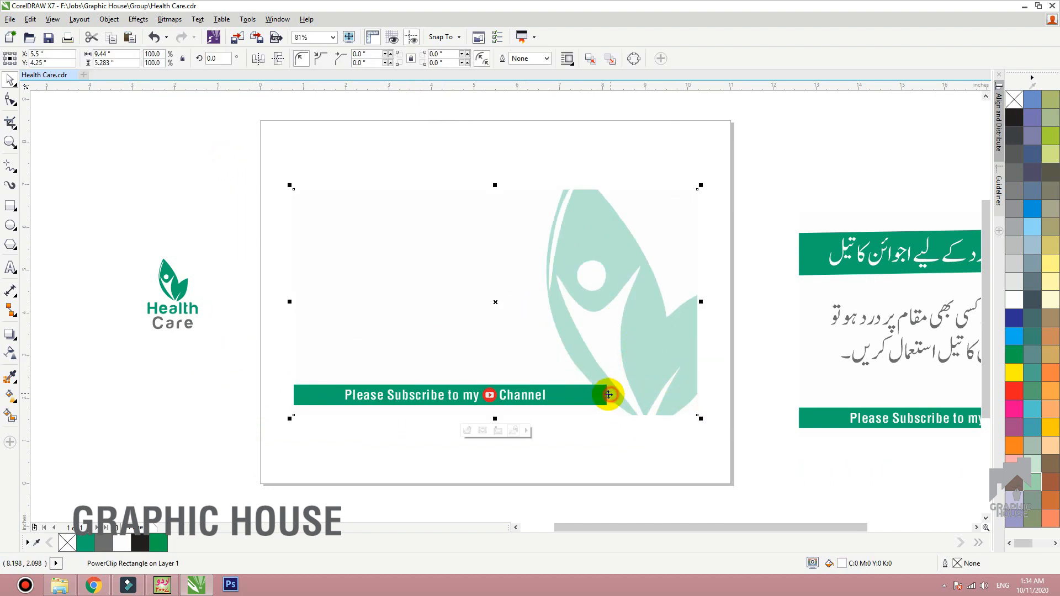
click(598, 394)
drag(610, 394, 701, 394)
- Center the standalone Health Care logo on the banner and send the background rectangle to the back
click(602, 283)
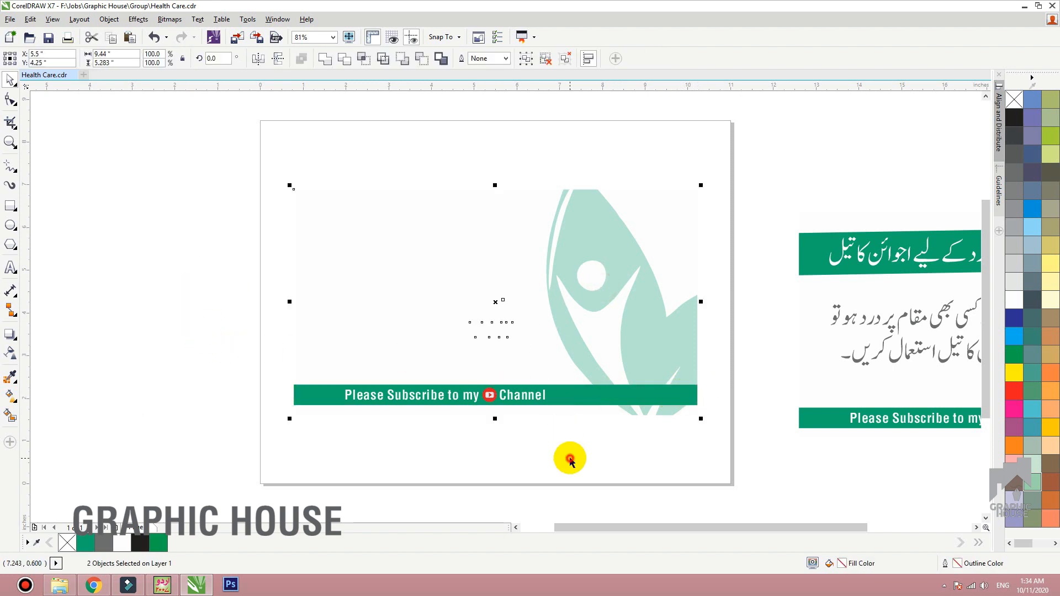
key(shift+Page_Down)
click(518, 289)
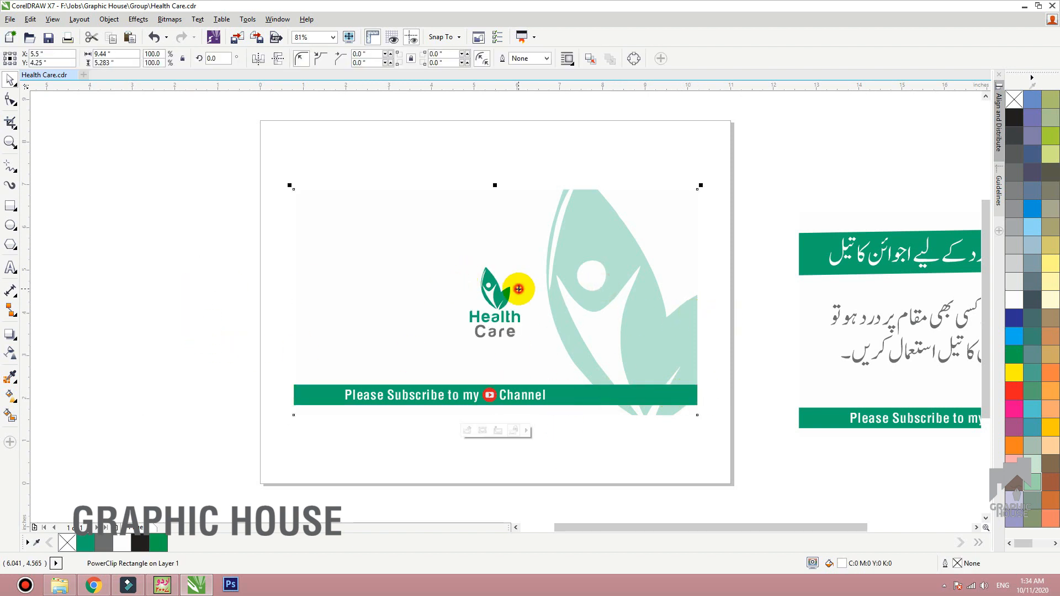
- Enlarge the centered logo to about 2.44 by 3.42 inches and move it slightly up above the green bar
click(503, 295)
drag(524, 264, 554, 227)
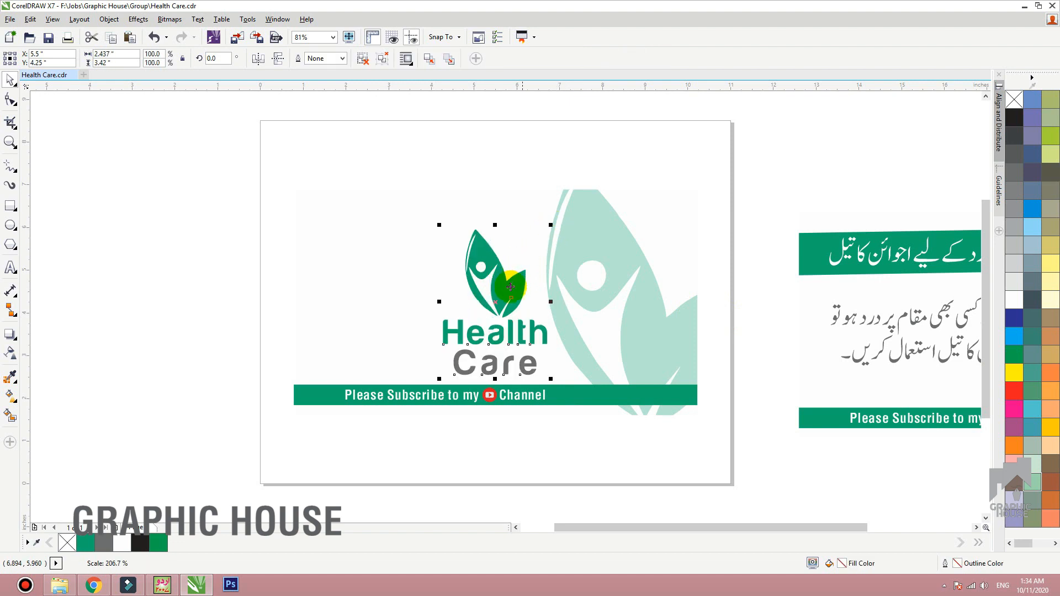
drag(504, 303, 505, 291)
click(562, 262)
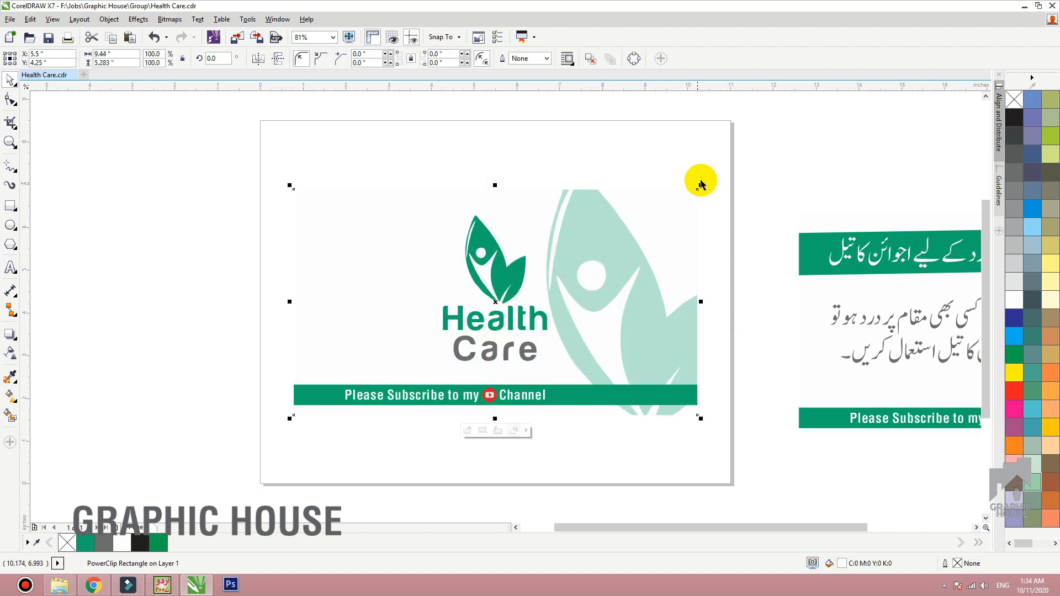
drag(741, 149, 164, 480)
key(ctrl+g)
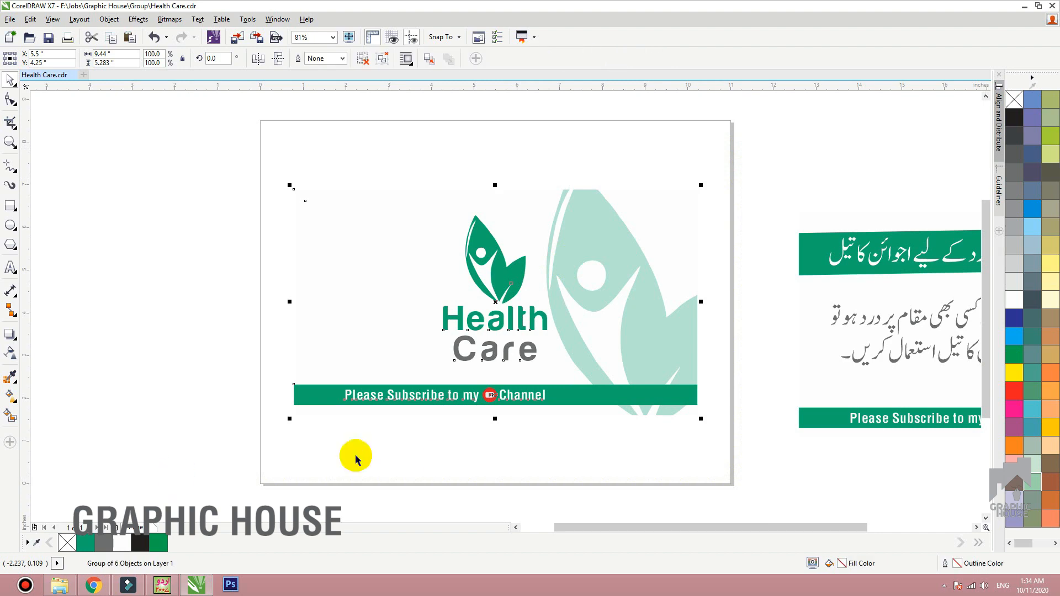
drag(507, 395, 507, 395)
click(362, 59)
- Center the "Please Subscribe to my Channel" text and its YouTube icon horizontally on the green bar
drag(244, 516, 588, 386)
shift+click(590, 394)
key(c)
- Group the logo banner and export it to the desktop as a JPG named 15 in RGB Color (24-bit)
drag(751, 450, 208, 118)
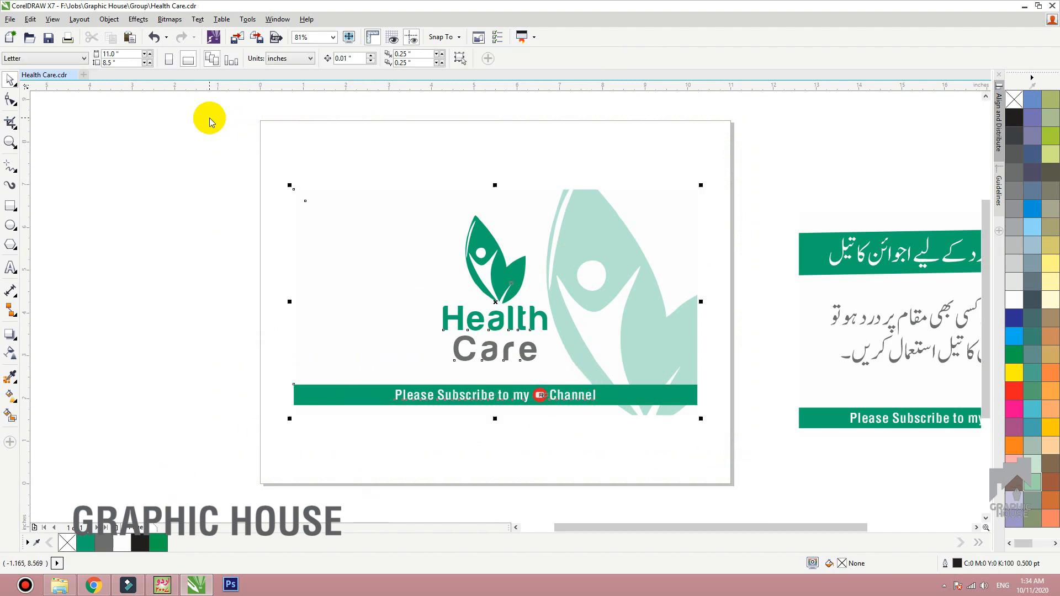
key(ctrl+g)
key(ctrl+e)
text(11)
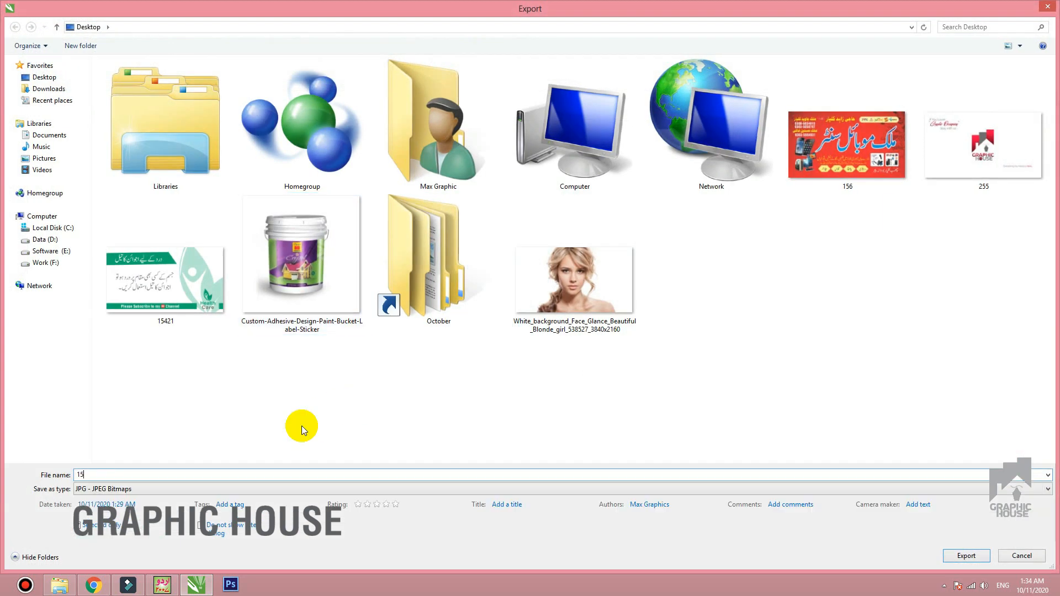
key(Return)
click(717, 173)
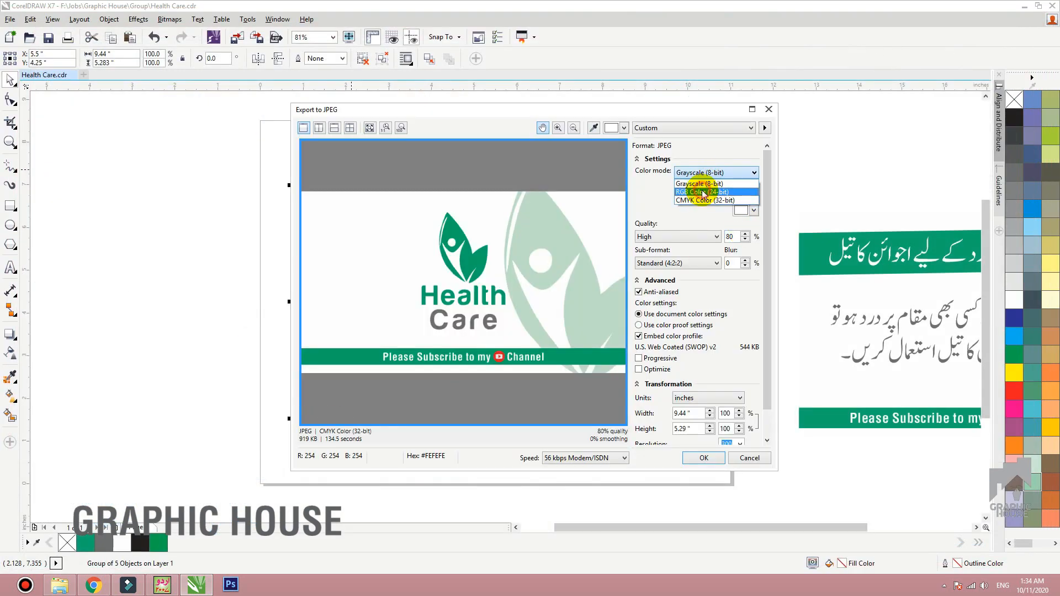
click(701, 193)
click(704, 458)
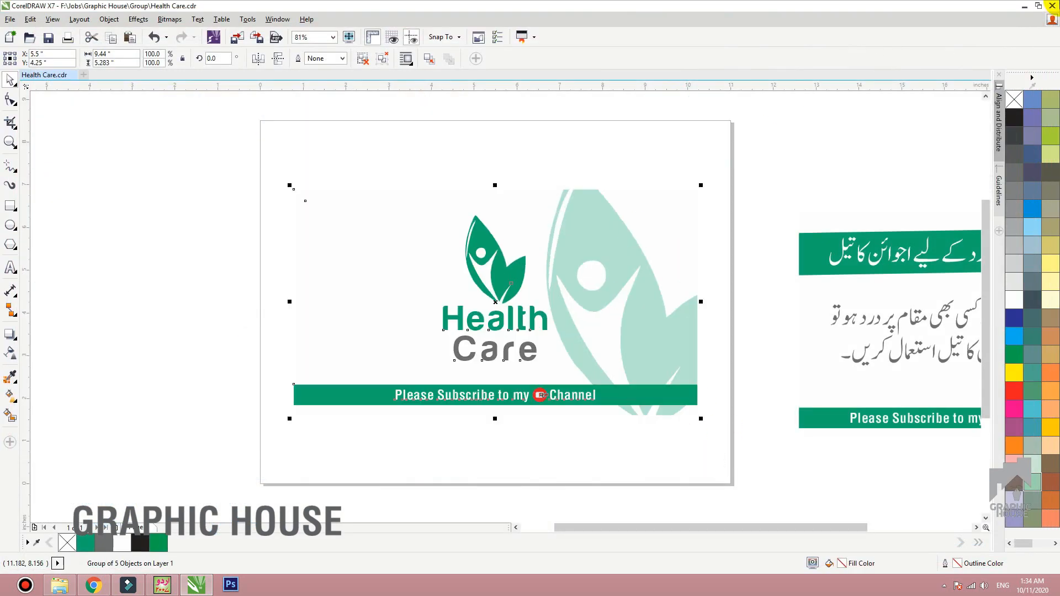
- Switch to Filmora and import the images 1554 and 15421 from the desktop into the media album
click(1024, 5)
click(128, 585)
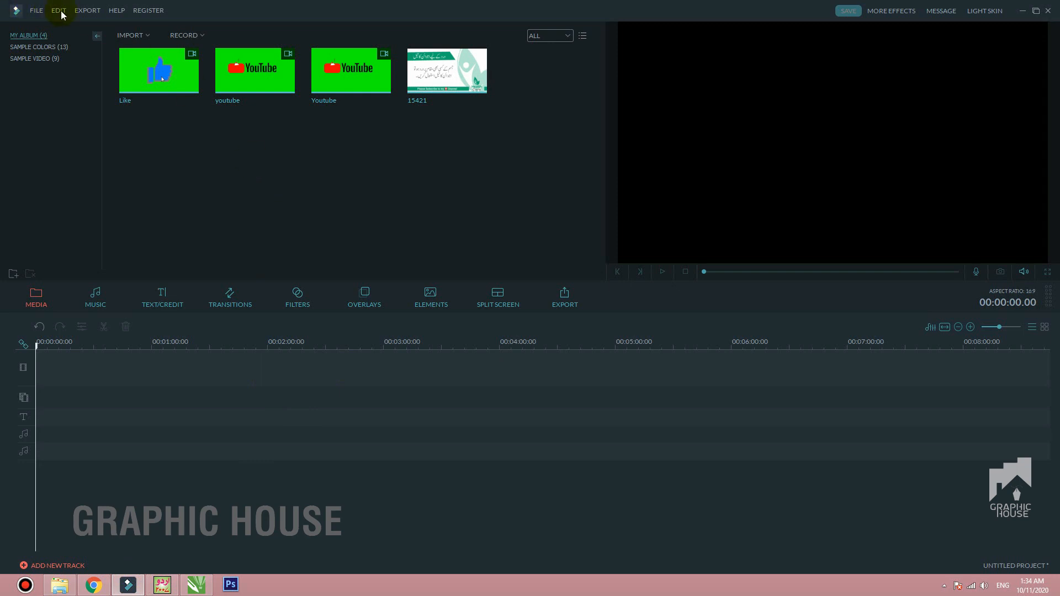
click(124, 36)
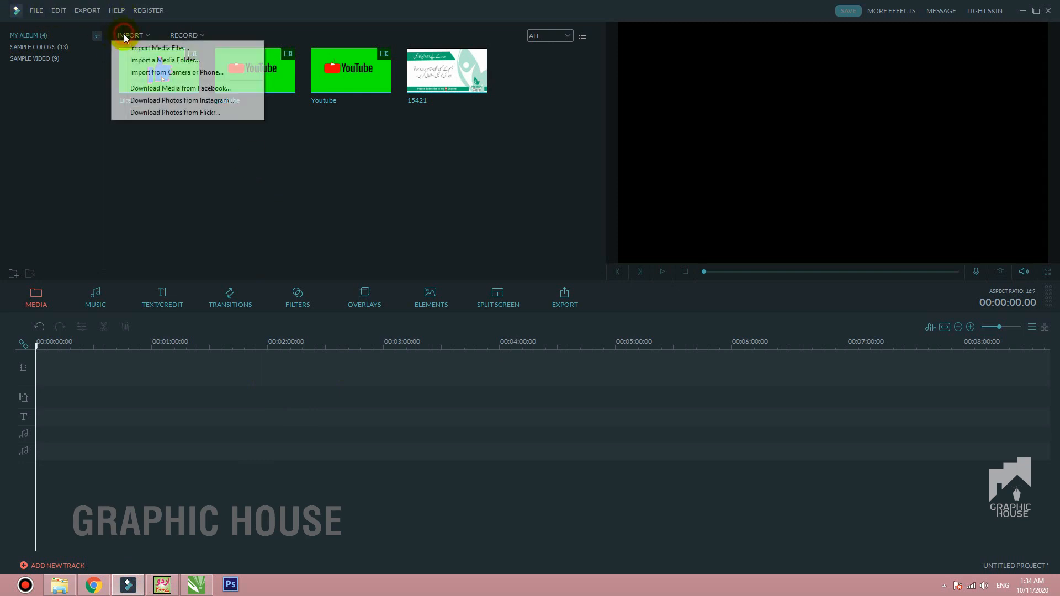
click(155, 53)
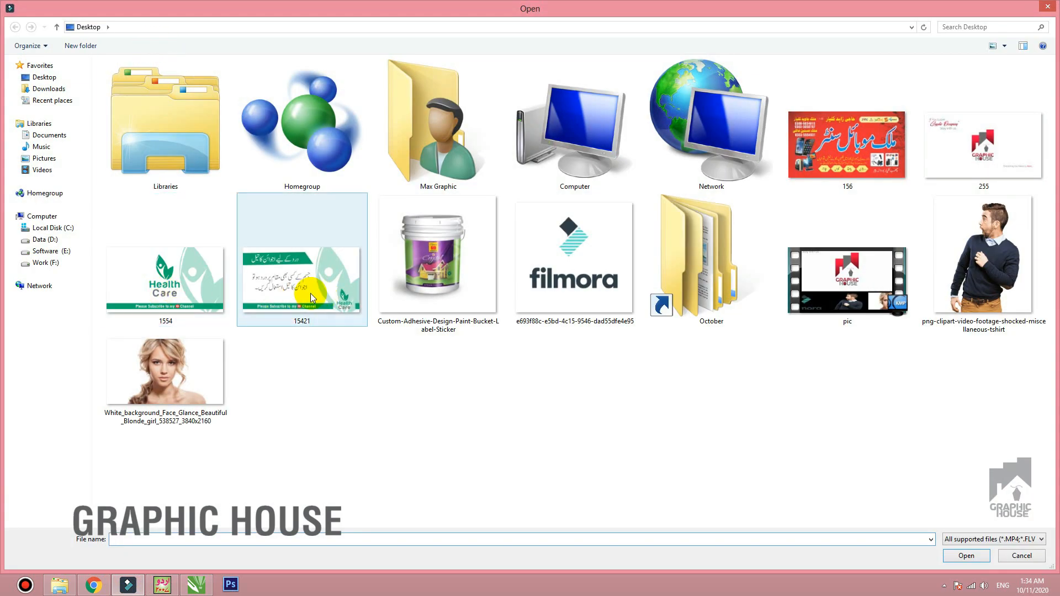
click(182, 291)
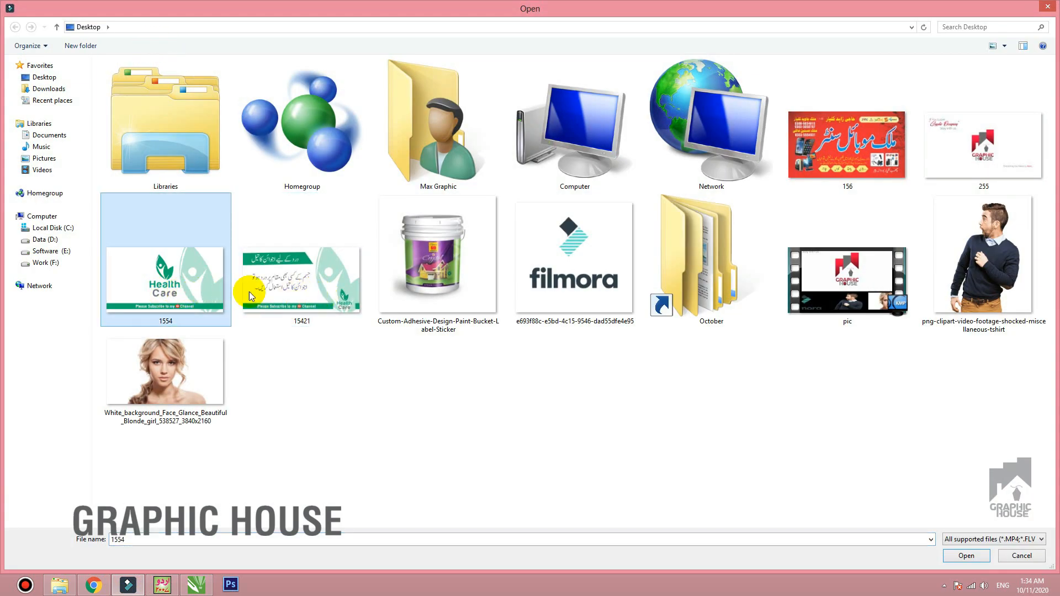
ctrl+click(276, 288)
key(Return)
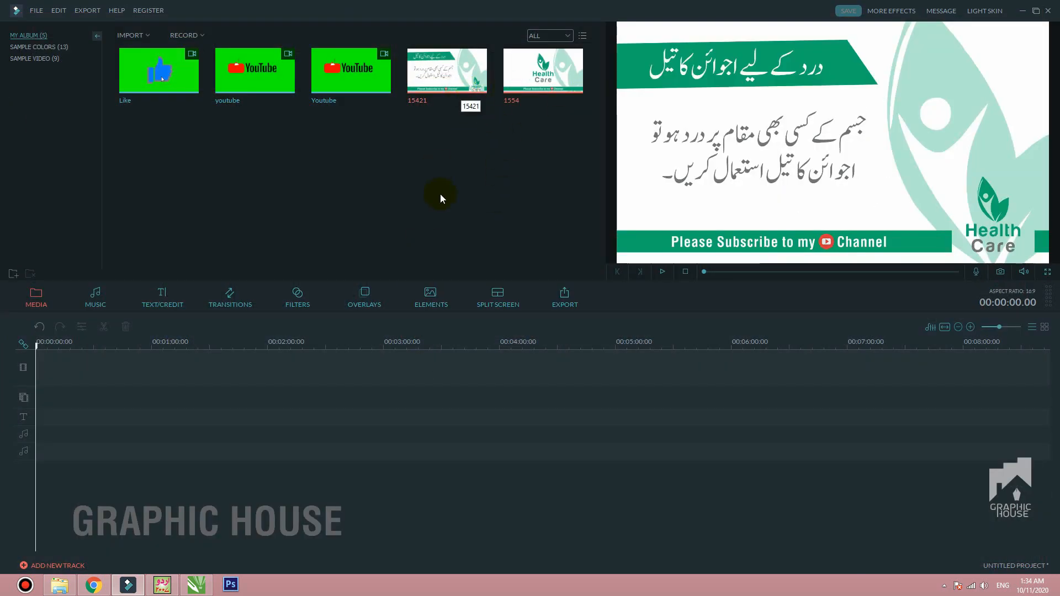
click(460, 187)
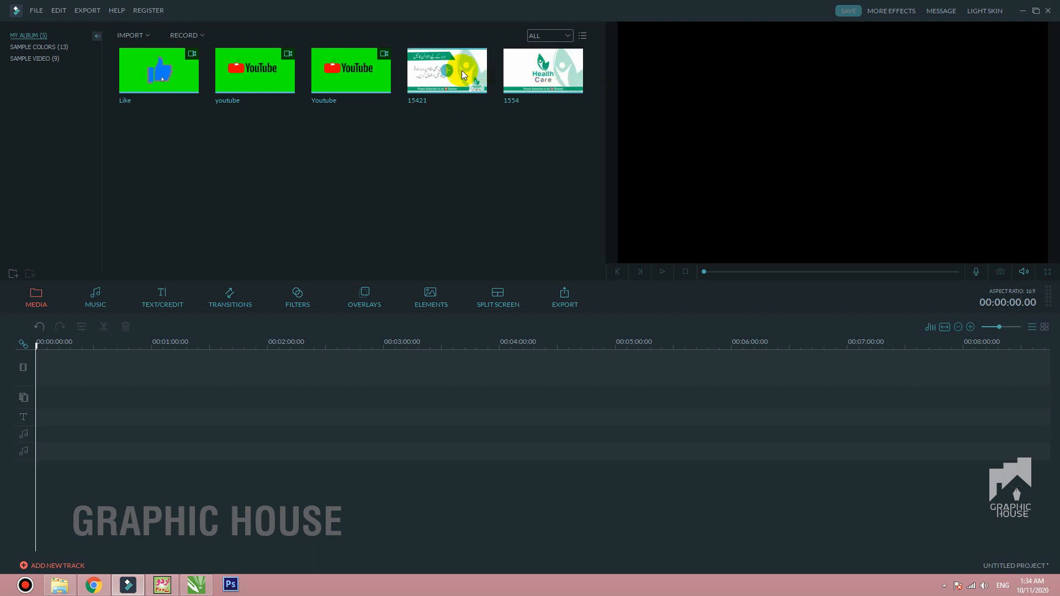
- Place image 15421 on the video track and insert image 1554 in front of it at the start
drag(461, 71, 36, 368)
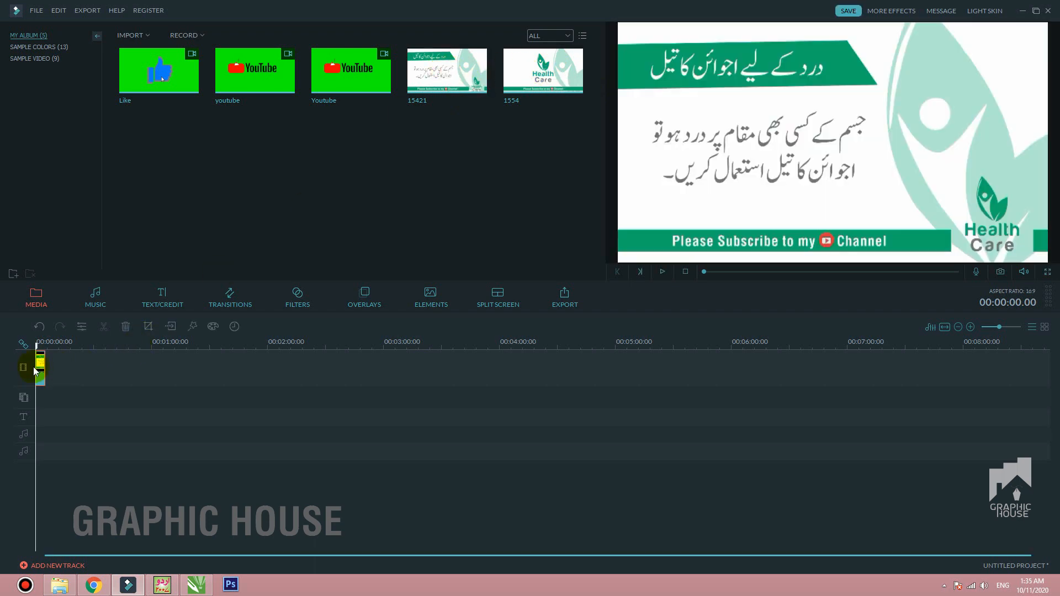
drag(998, 327, 1008, 327)
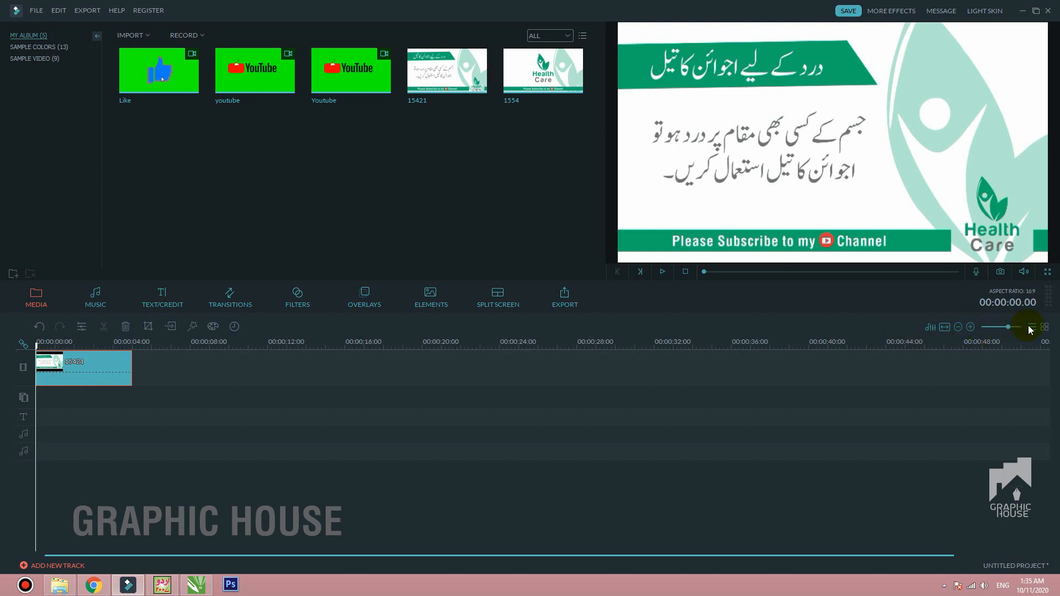
click(542, 71)
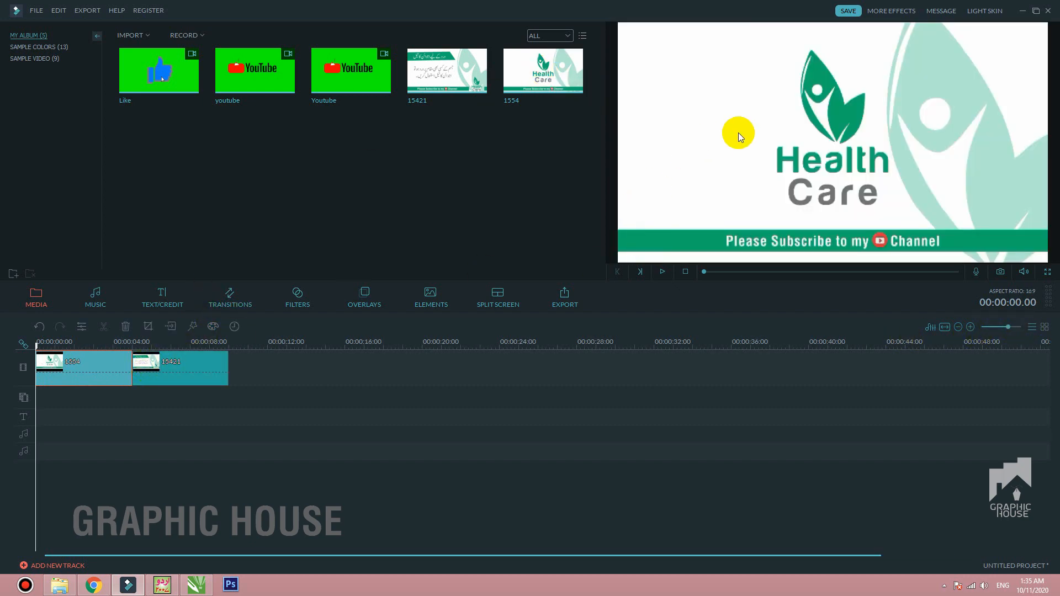
- Append six more copies of image 15421 after the existing clips on the video track and return the playhead to the start
click(147, 371)
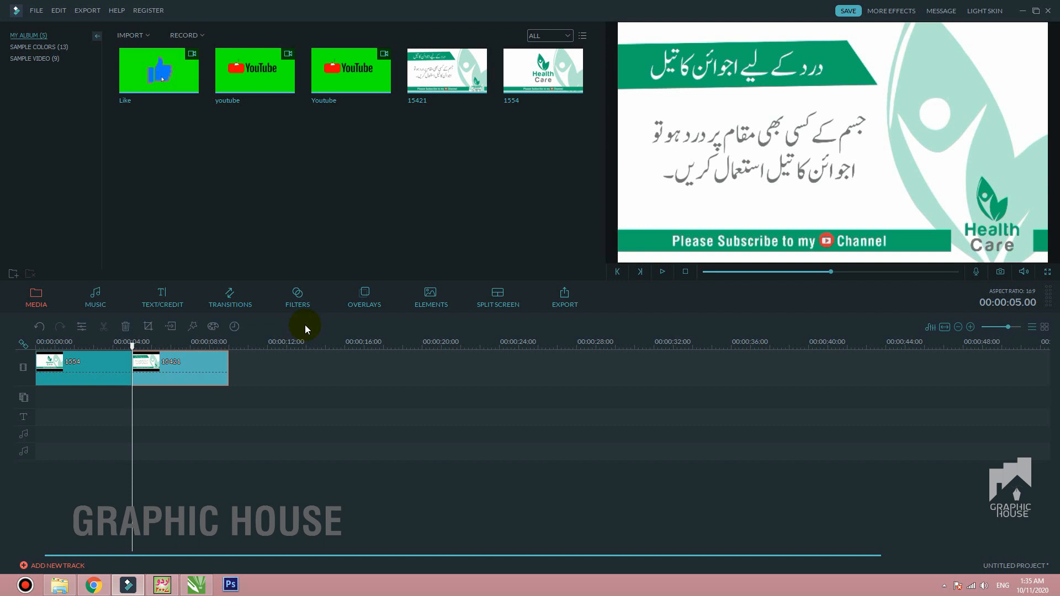
click(200, 386)
drag(221, 345, 228, 344)
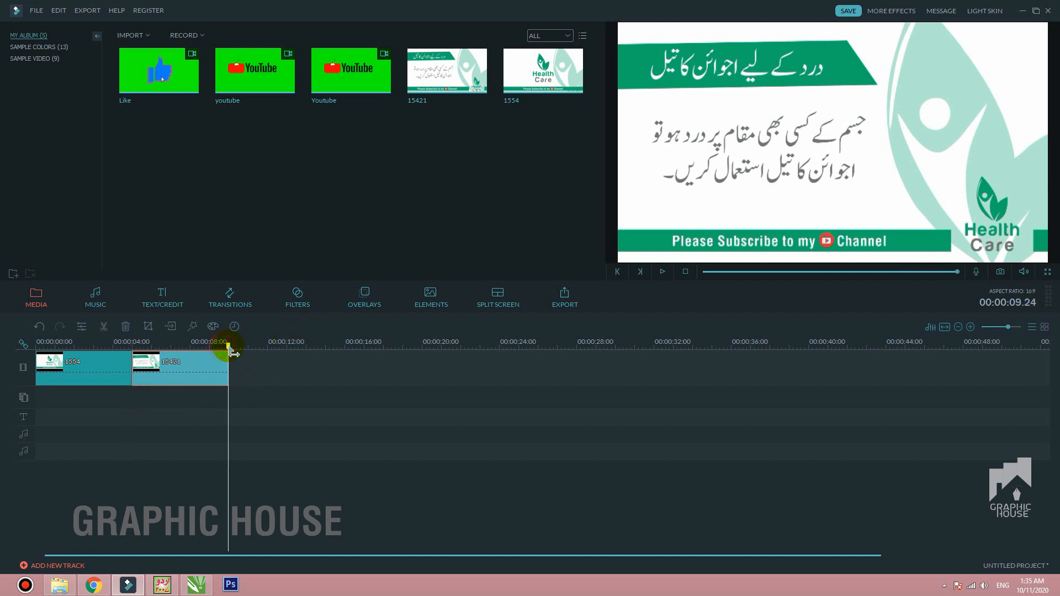
click(446, 72)
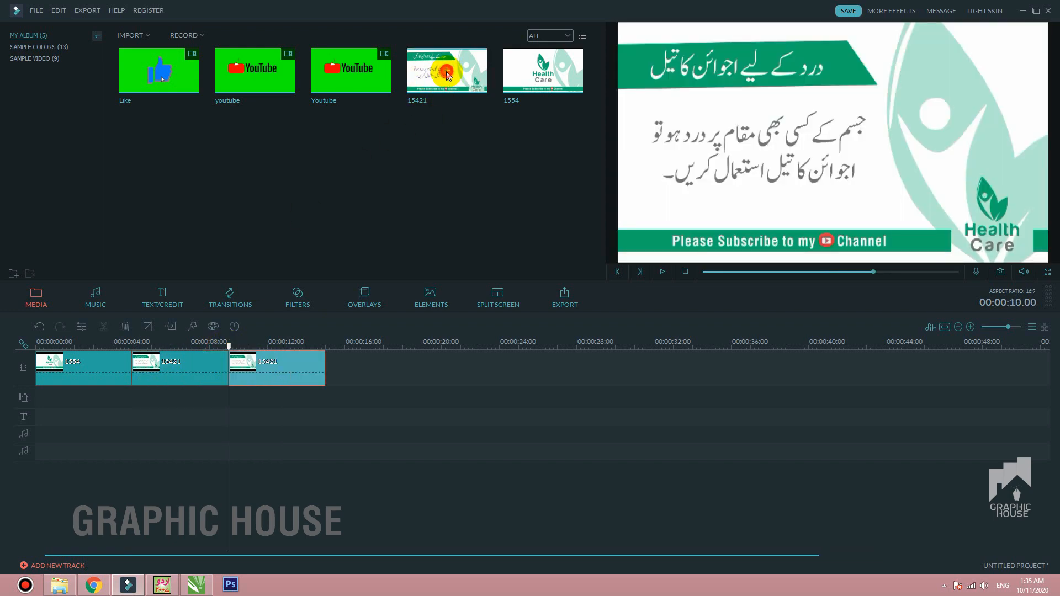
click(446, 73)
click(447, 72)
click(446, 73)
click(447, 72)
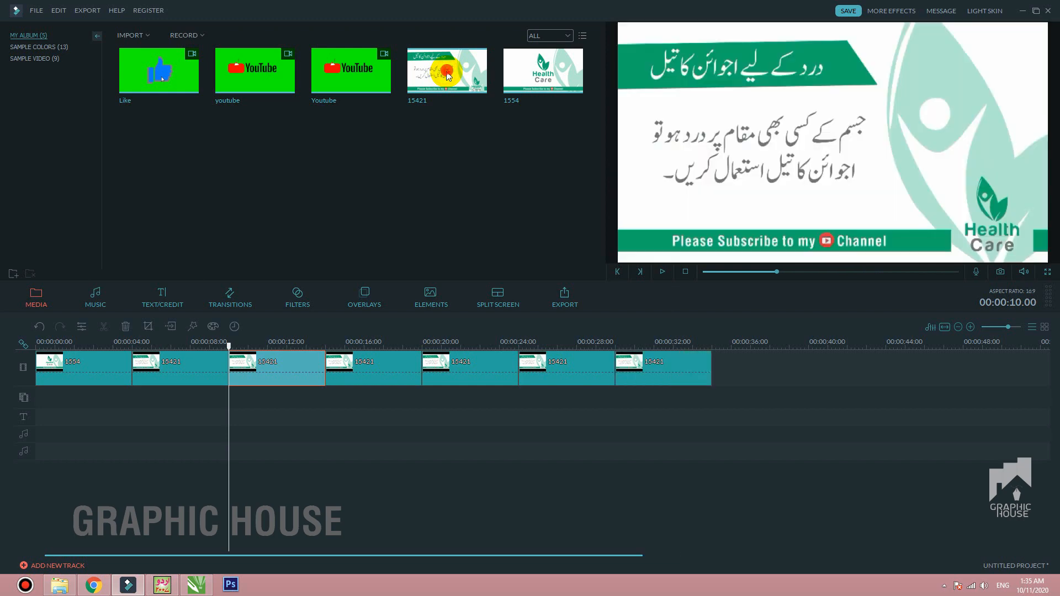
click(447, 72)
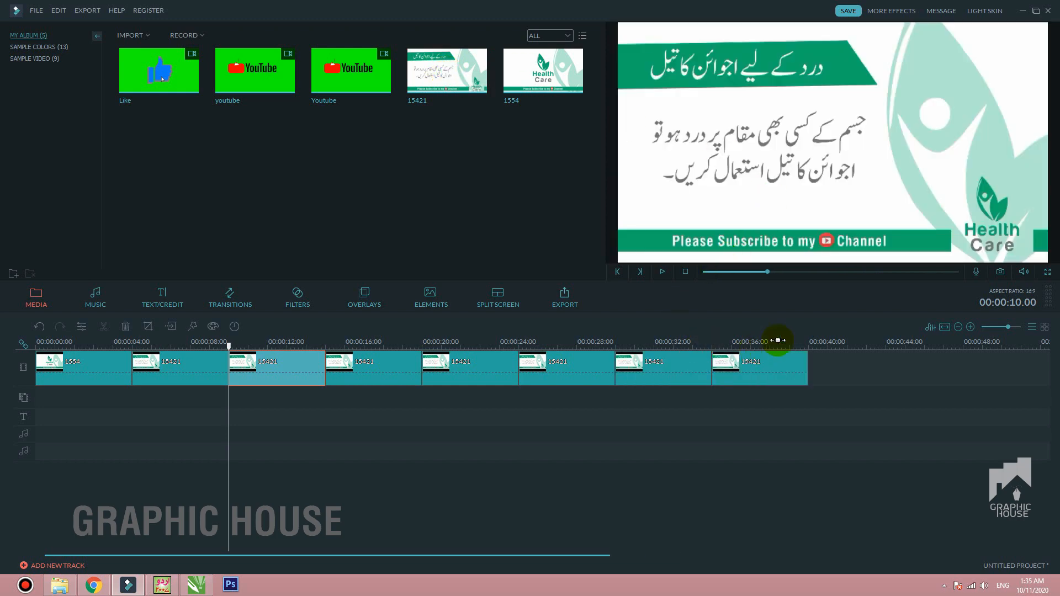
click(806, 347)
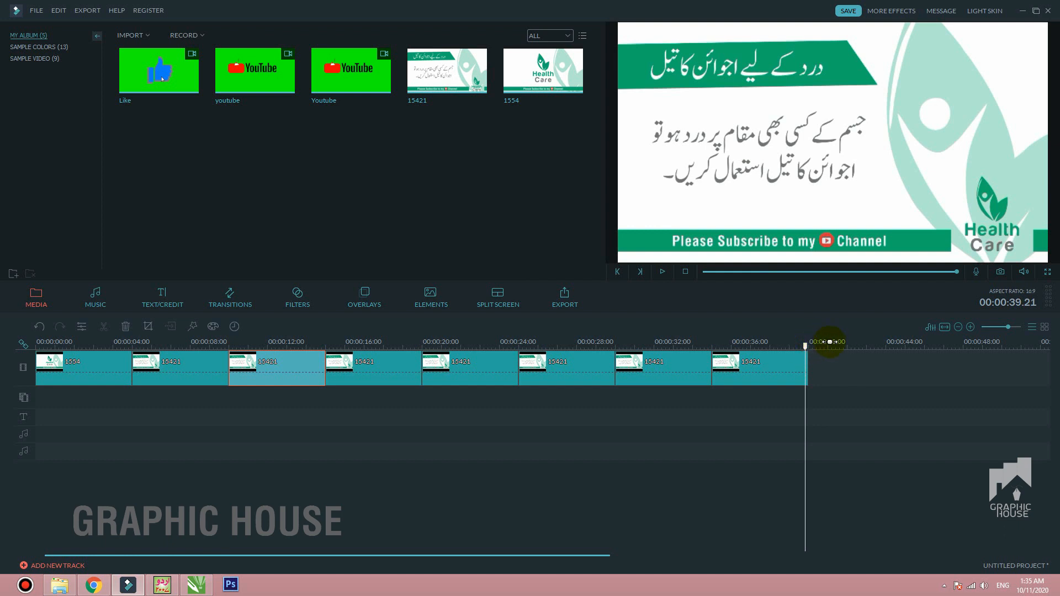
click(685, 272)
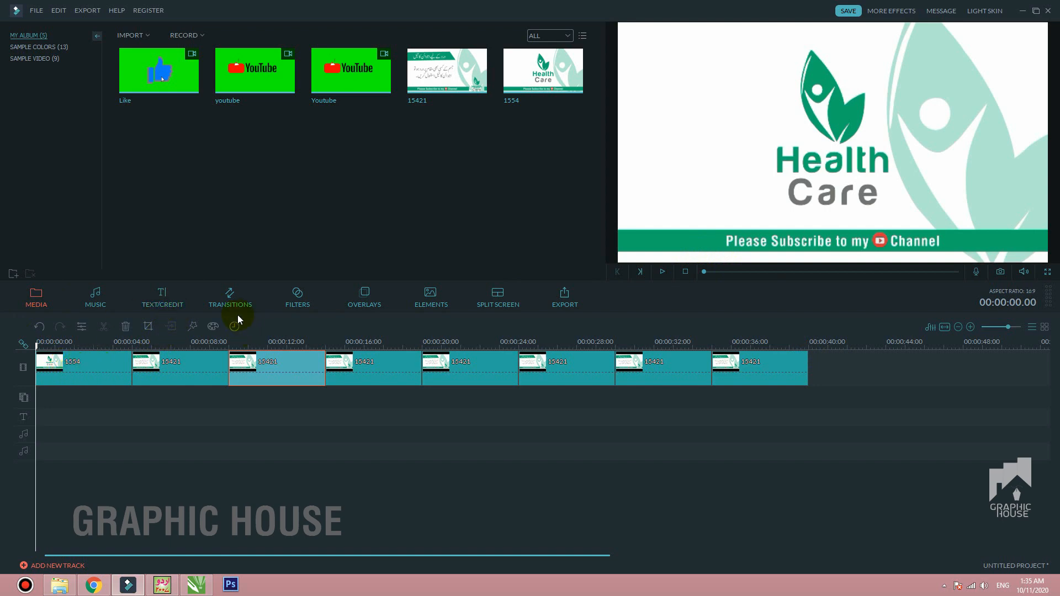
- Add a Flash transition between the 1554 clip and the first 15421 clip and preview it
click(65, 375)
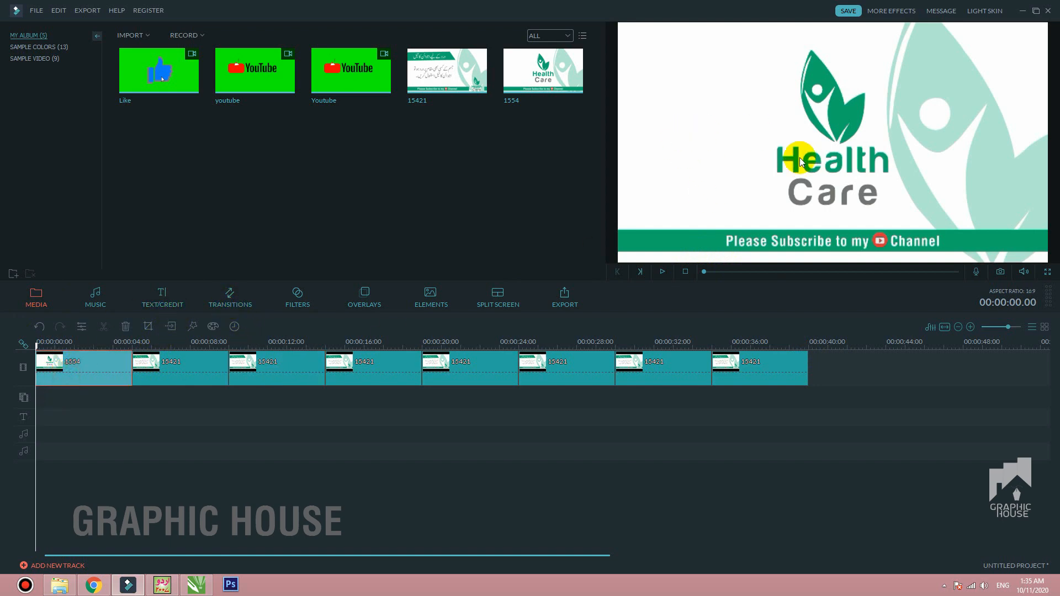
click(234, 303)
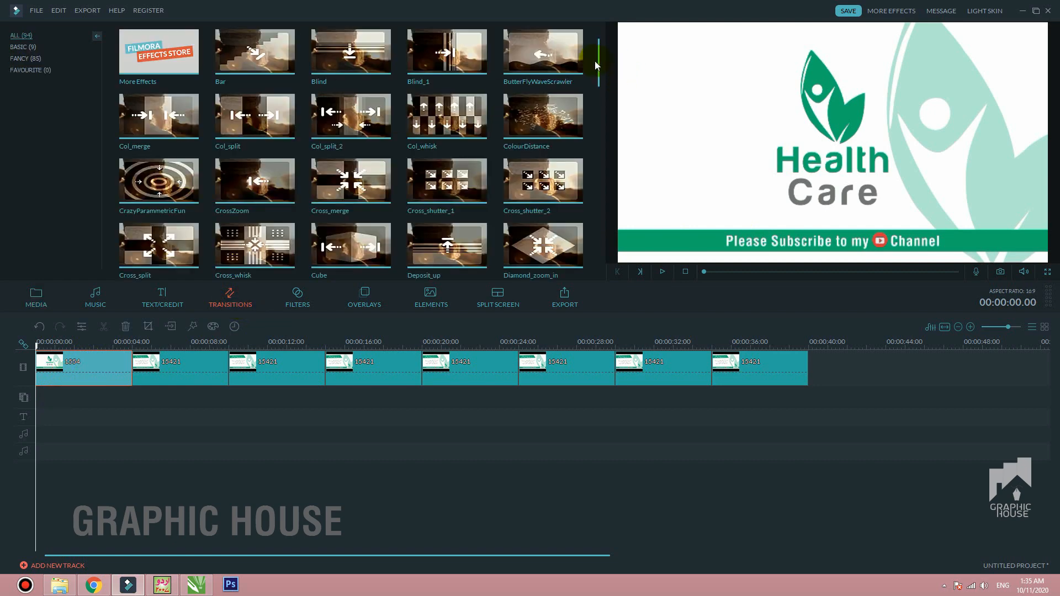
drag(595, 60, 594, 115)
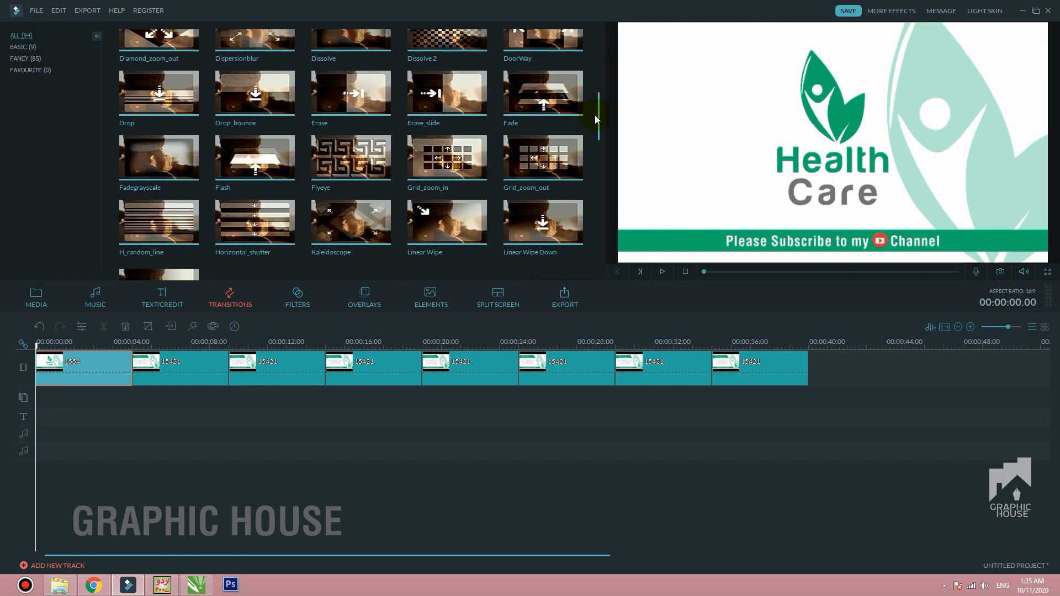
double_click(253, 155)
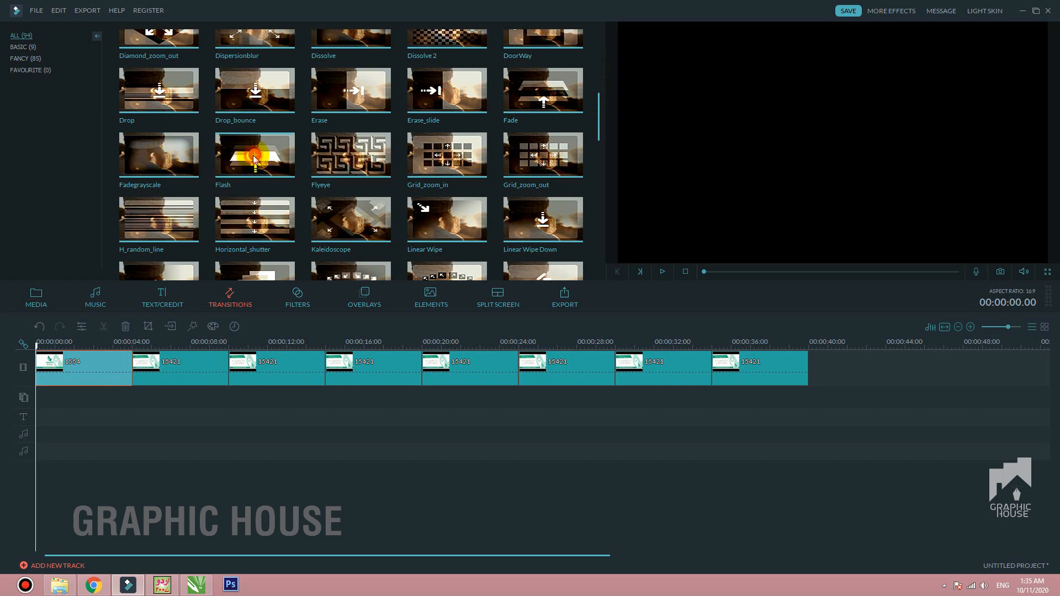
click(683, 274)
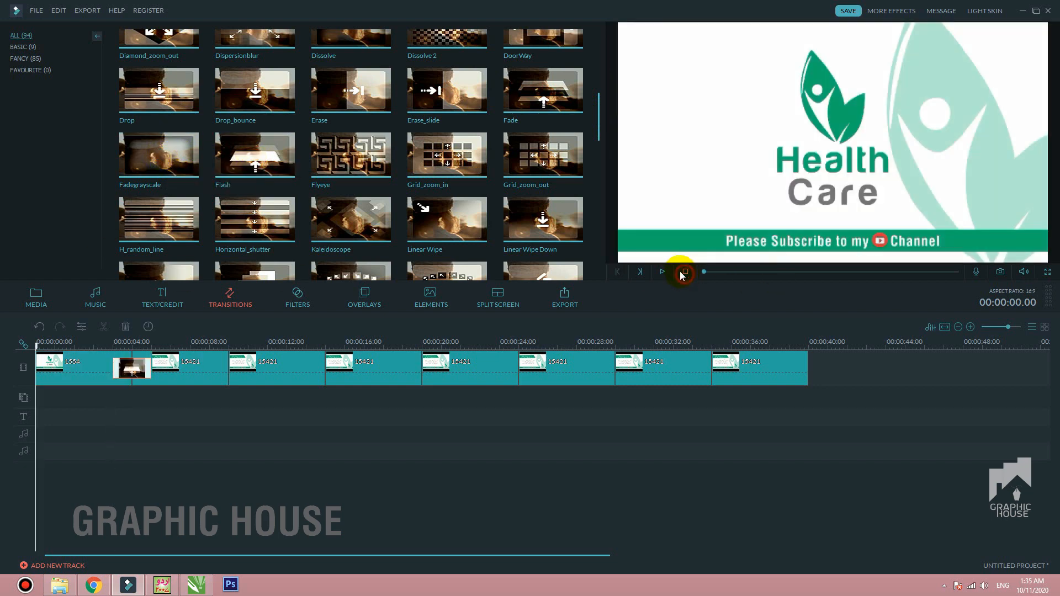
click(664, 271)
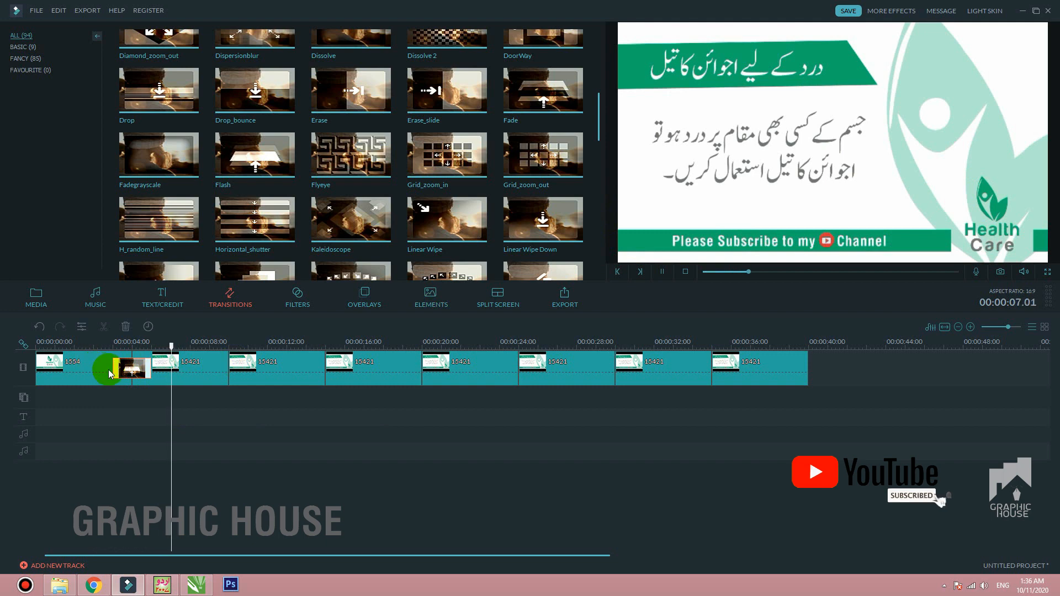
click(662, 271)
- Add a Roll transition between the first and second 15421 clips and play it back
drag(219, 346, 180, 346)
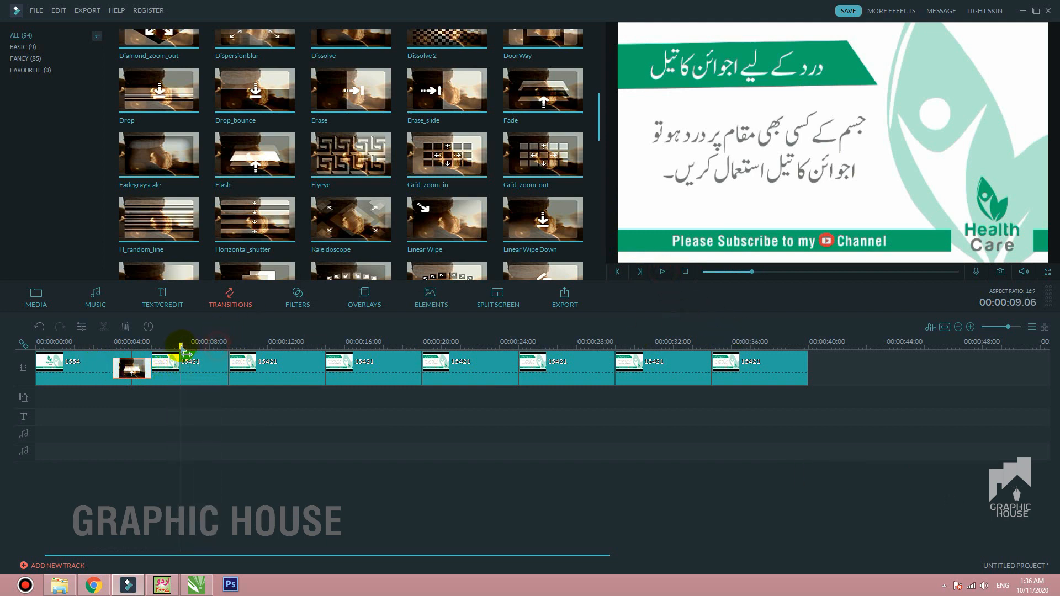
click(194, 360)
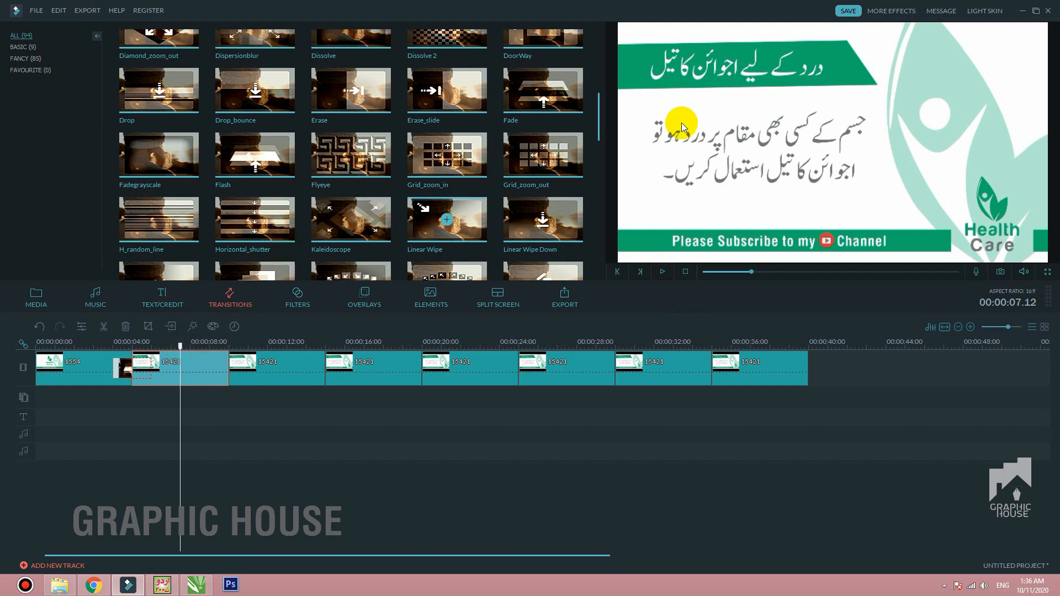
drag(600, 132, 601, 144)
scroll(584, 173, down, 1)
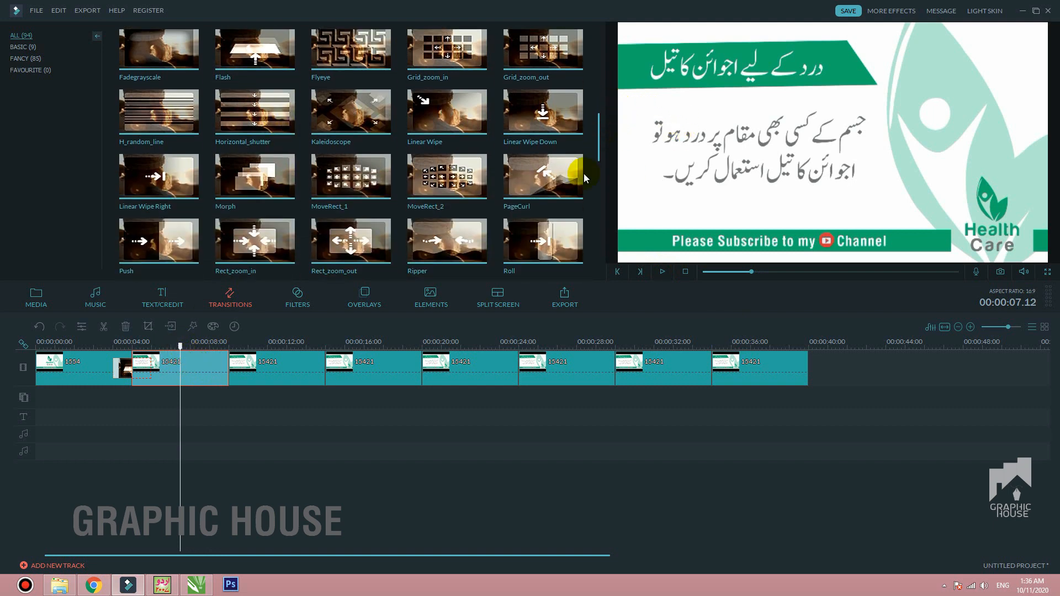
double_click(543, 243)
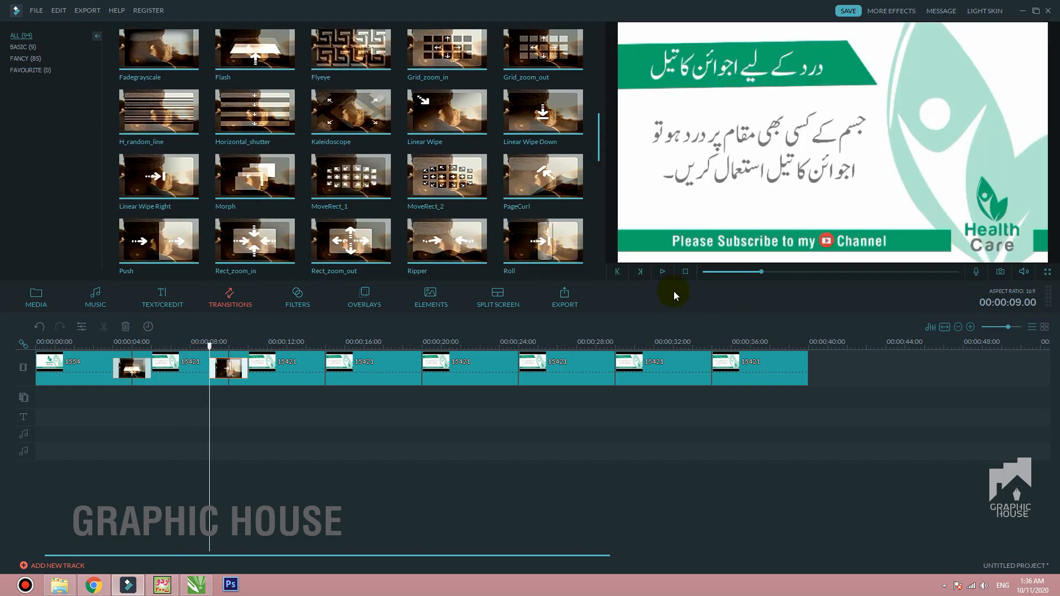
click(663, 271)
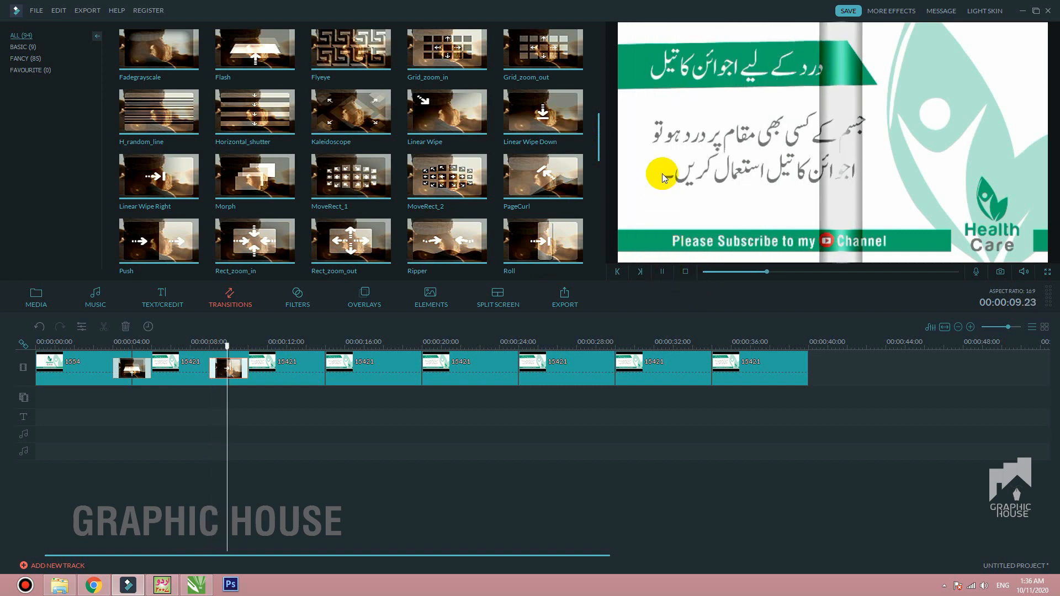
click(663, 271)
- Add a Turn transition between the second and third 15421 clips and play it back
double_click(306, 361)
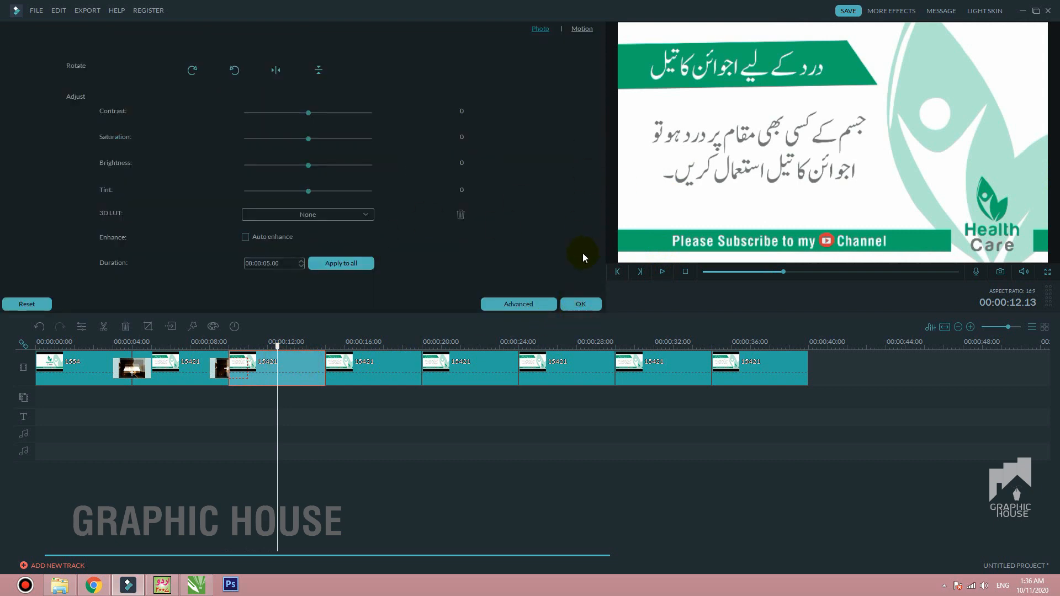
click(578, 303)
drag(596, 132, 596, 178)
scroll(597, 179, down, 2)
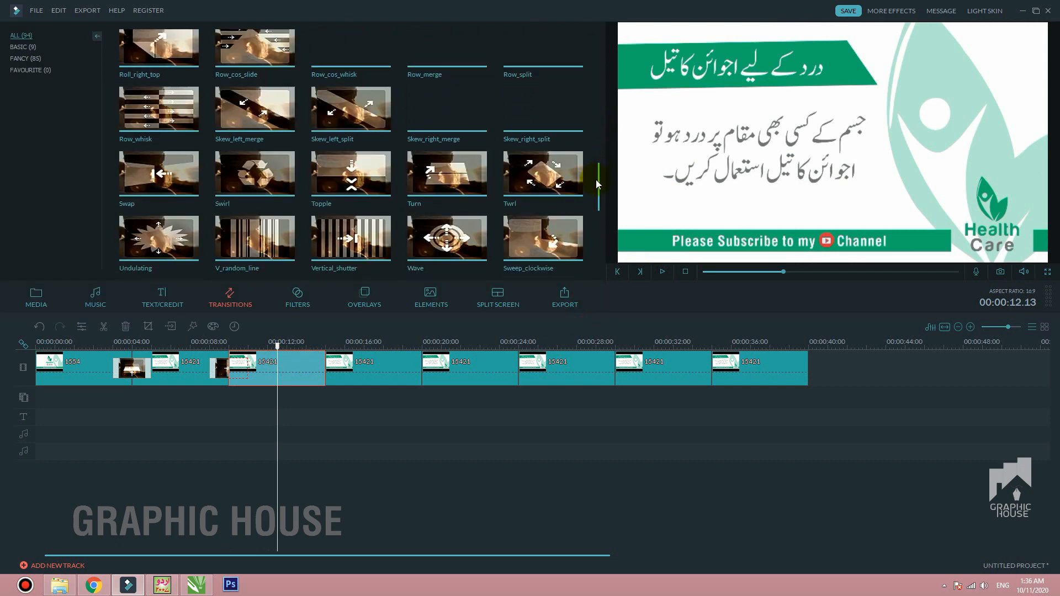
double_click(448, 178)
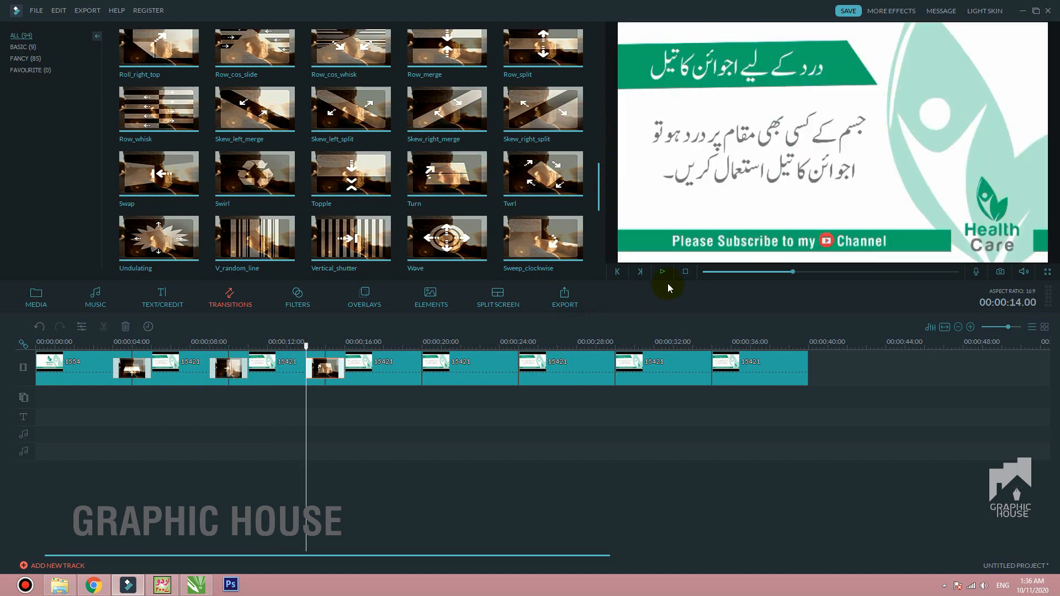
click(663, 271)
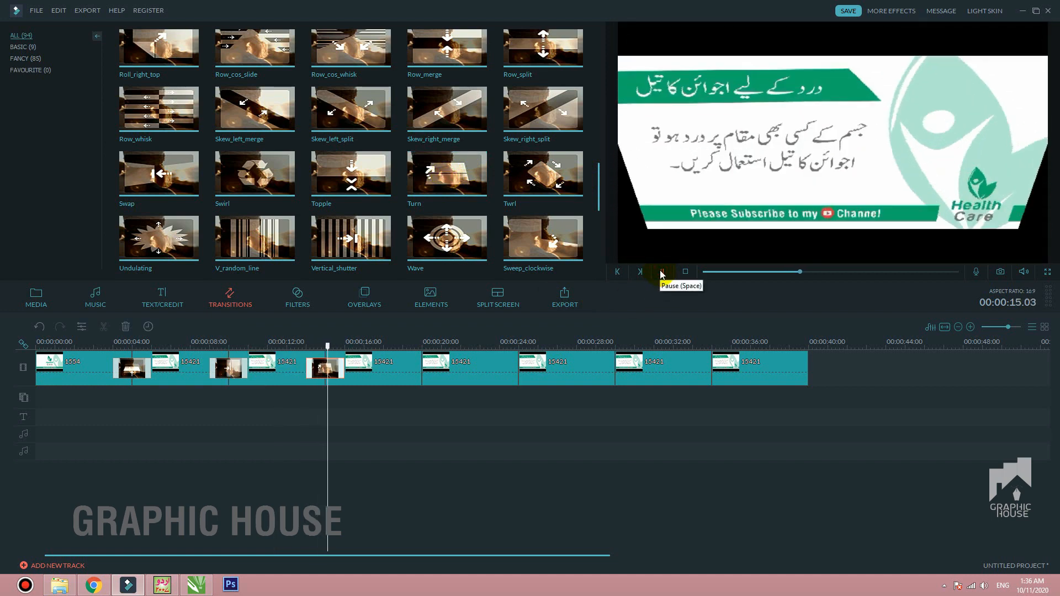
click(662, 272)
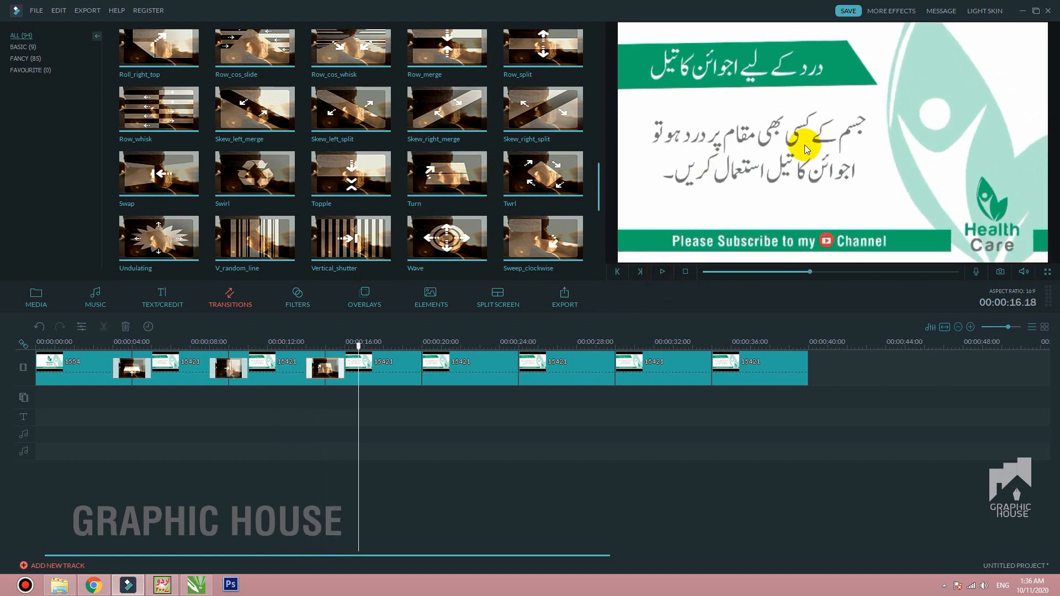
- Add an Undulating transition between the third and fourth 15421 clips, preview it and return the playhead to the start
click(402, 368)
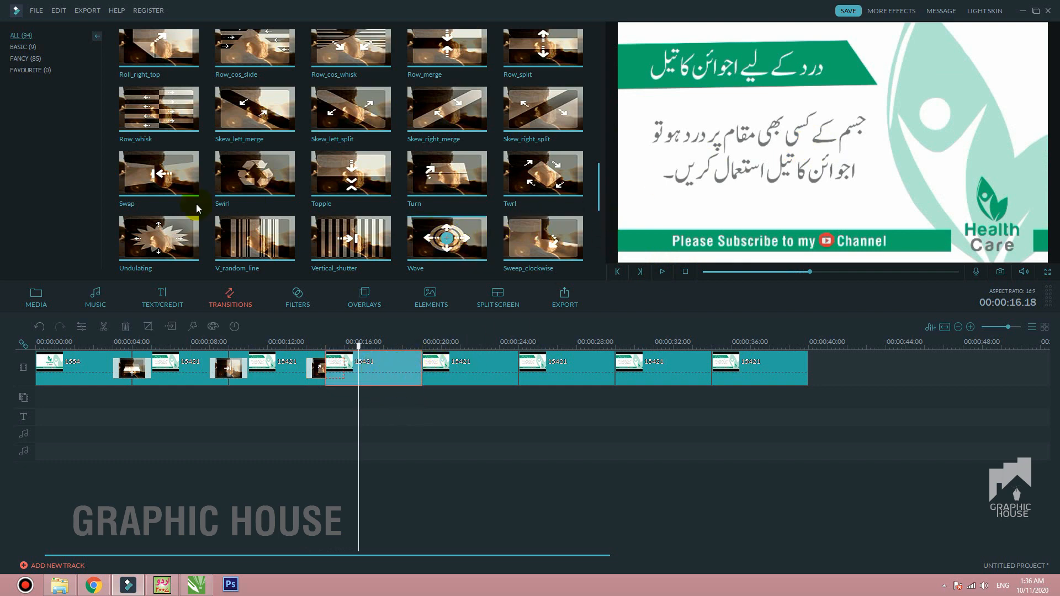
click(160, 238)
double_click(161, 239)
click(662, 271)
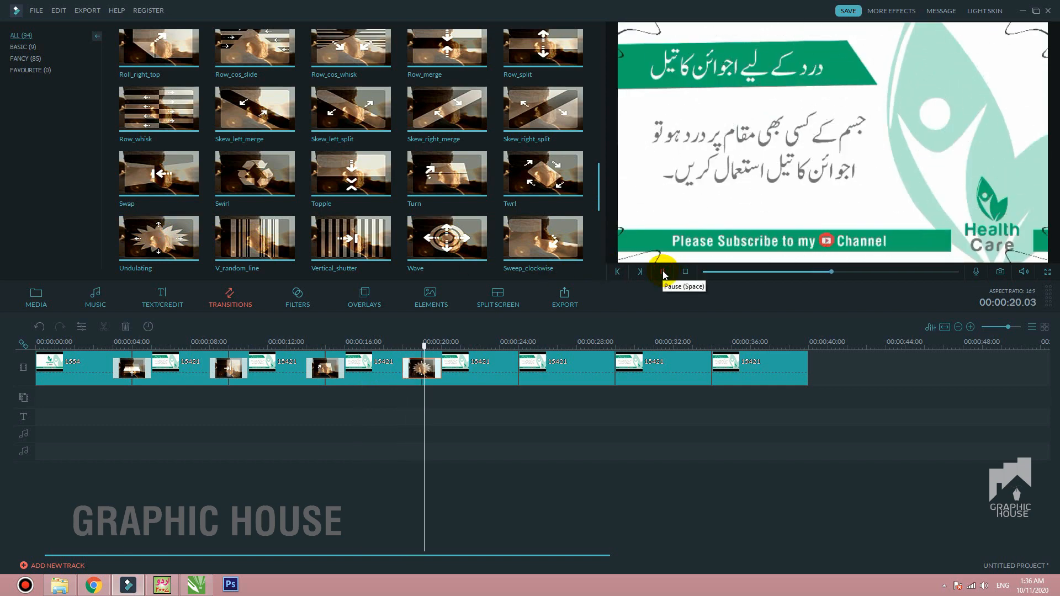
click(663, 273)
click(685, 273)
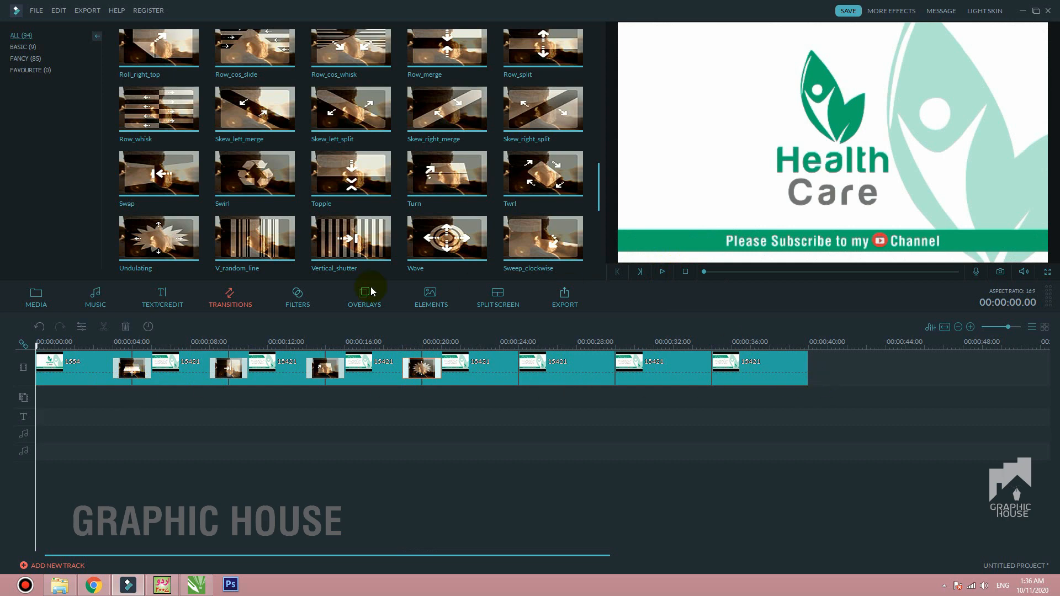
- Add the Drift - Drift music to the audio track and trim its end to match the last video clip at 00:00:40.00
click(112, 307)
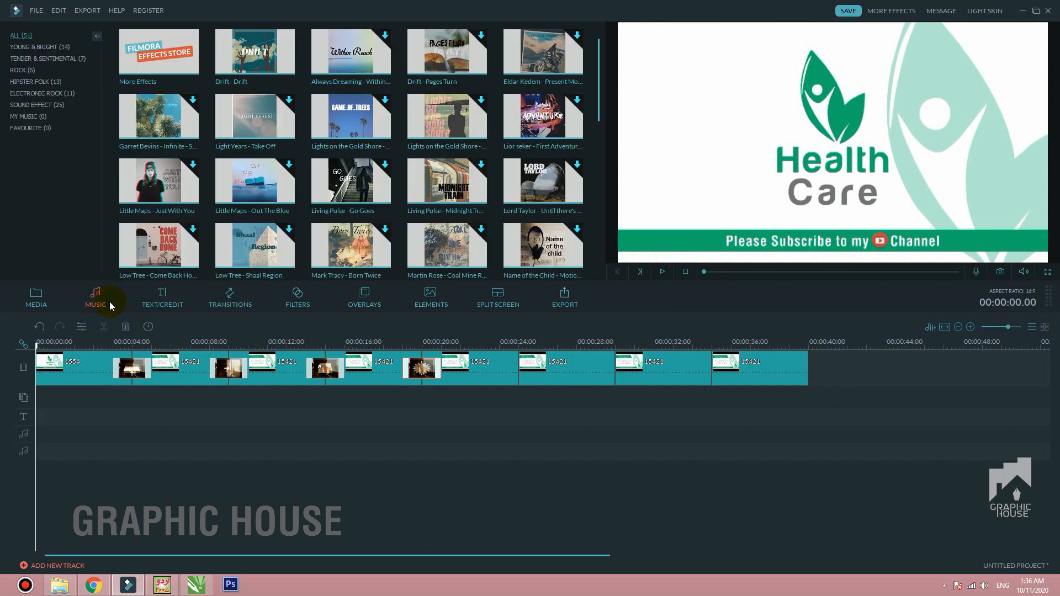
click(260, 54)
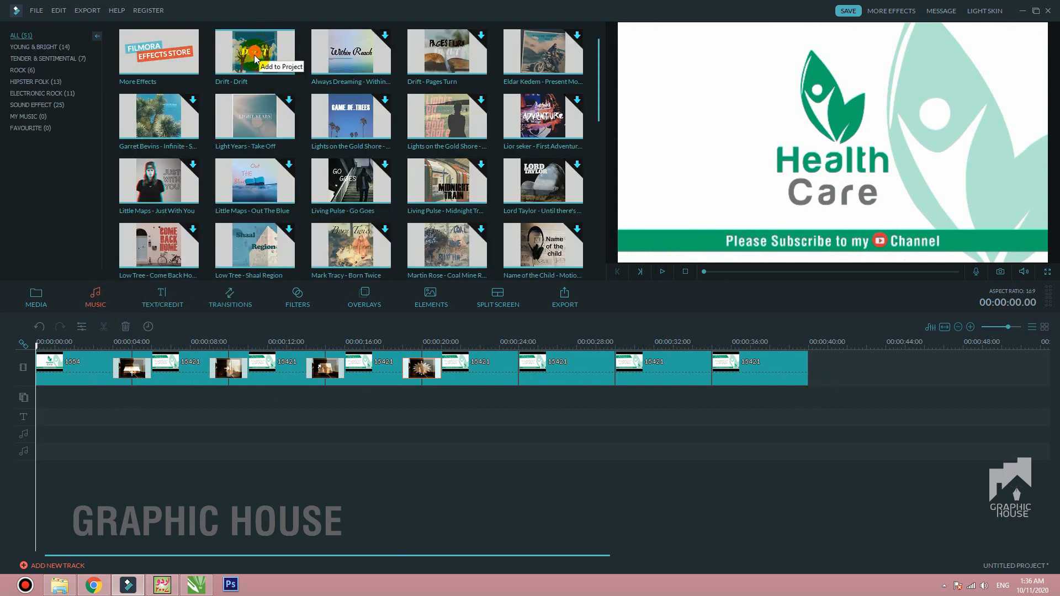
click(256, 55)
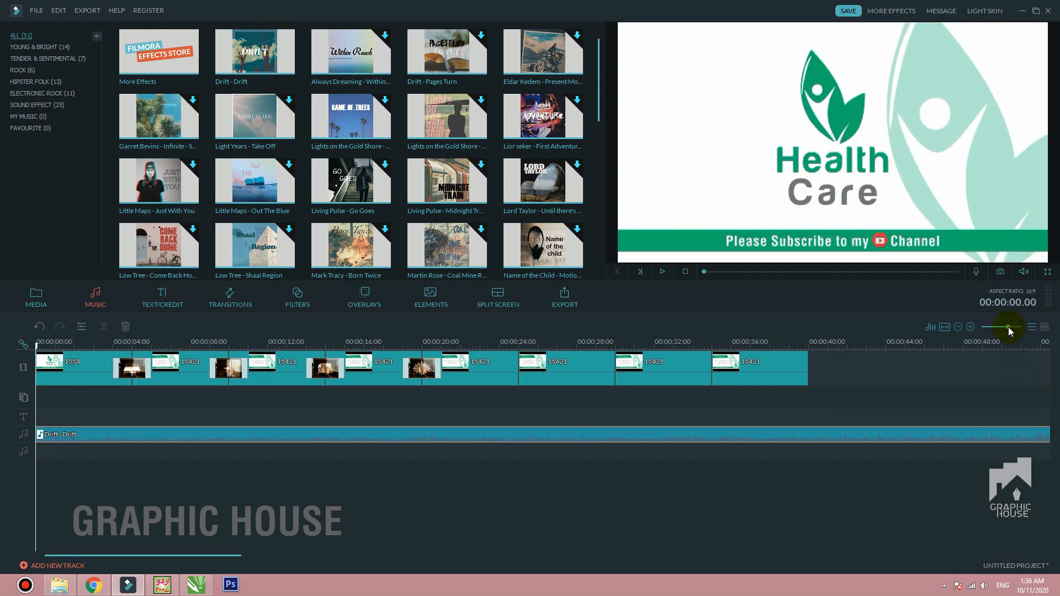
drag(1008, 330, 1000, 330)
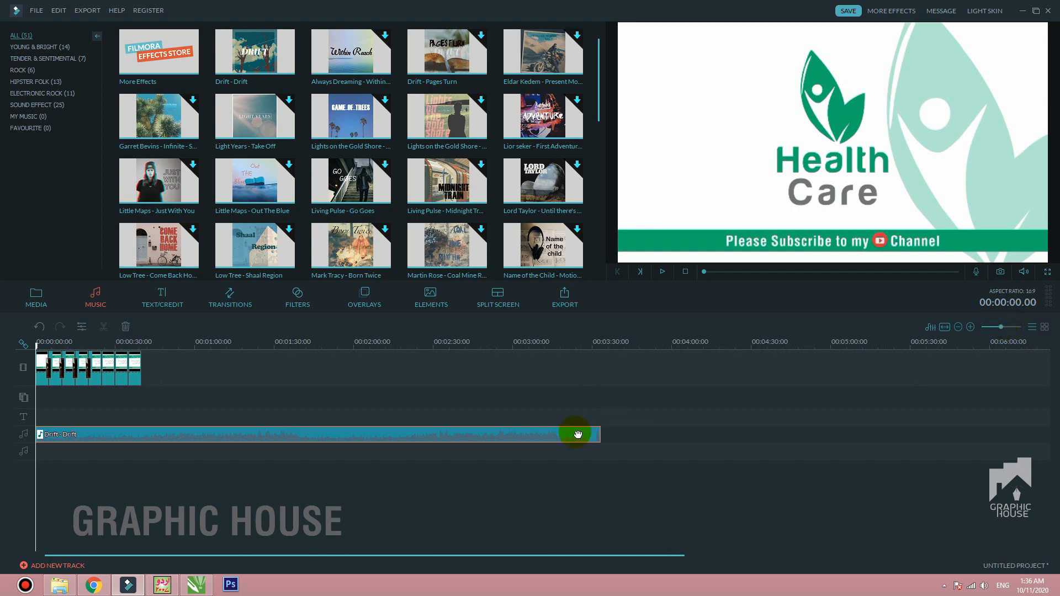
click(591, 434)
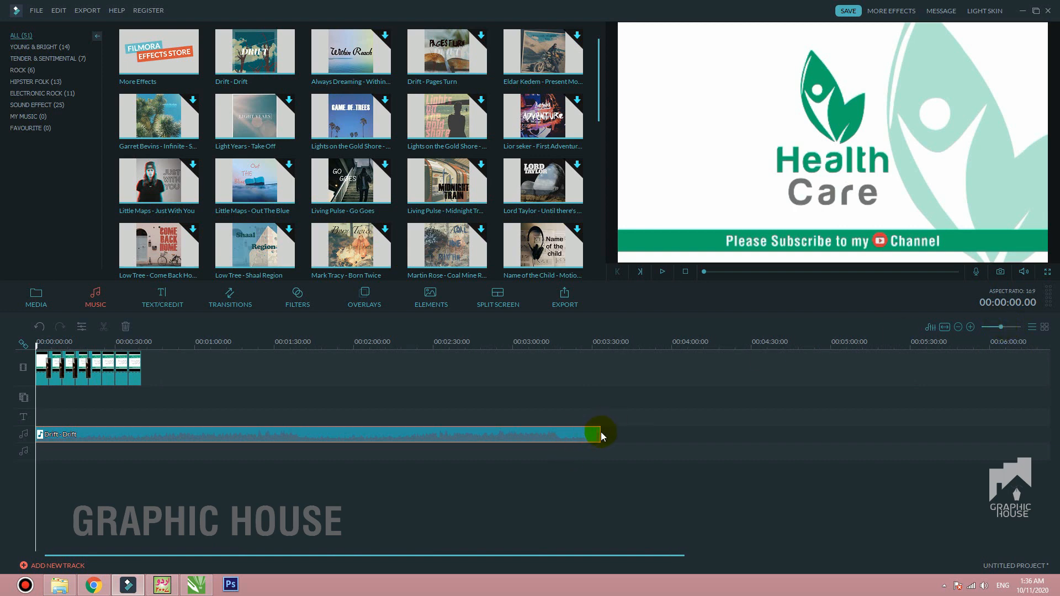
drag(600, 433, 139, 415)
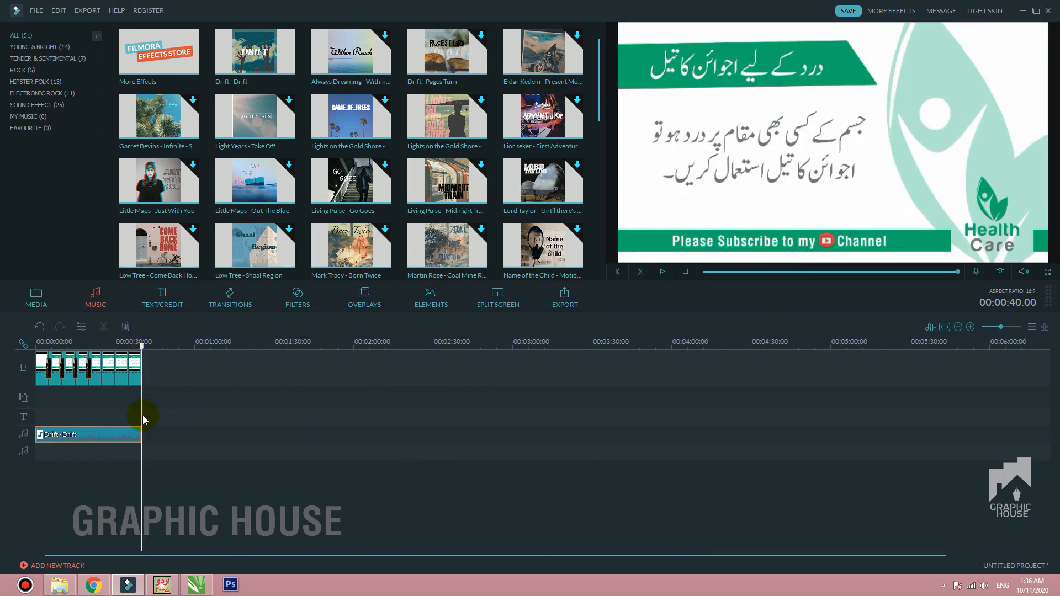
- Play the opening of the video with the music, and play it again from the first 15421 clip
click(685, 272)
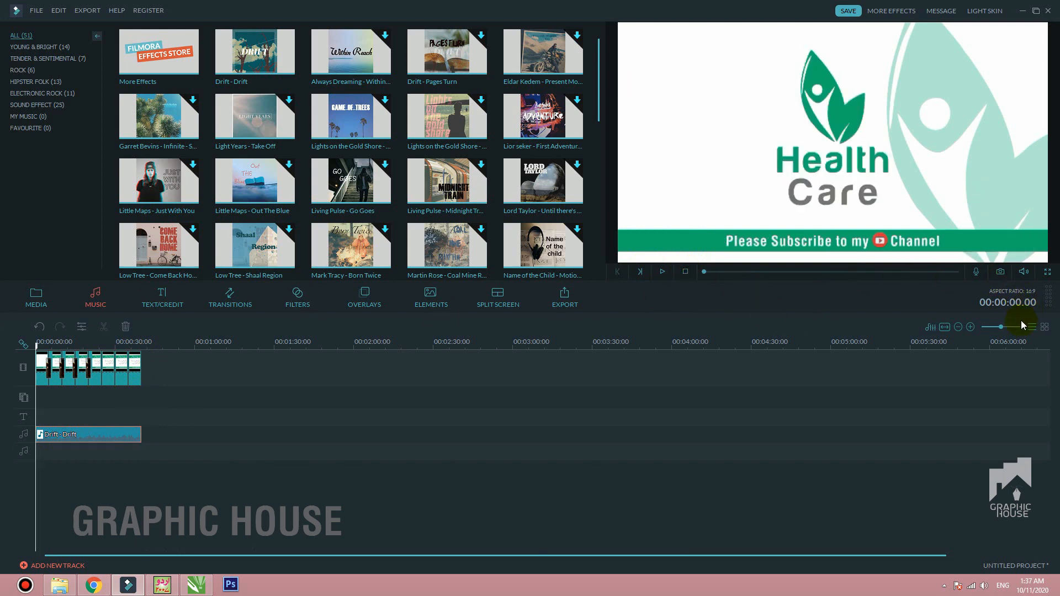
drag(1004, 330, 1008, 330)
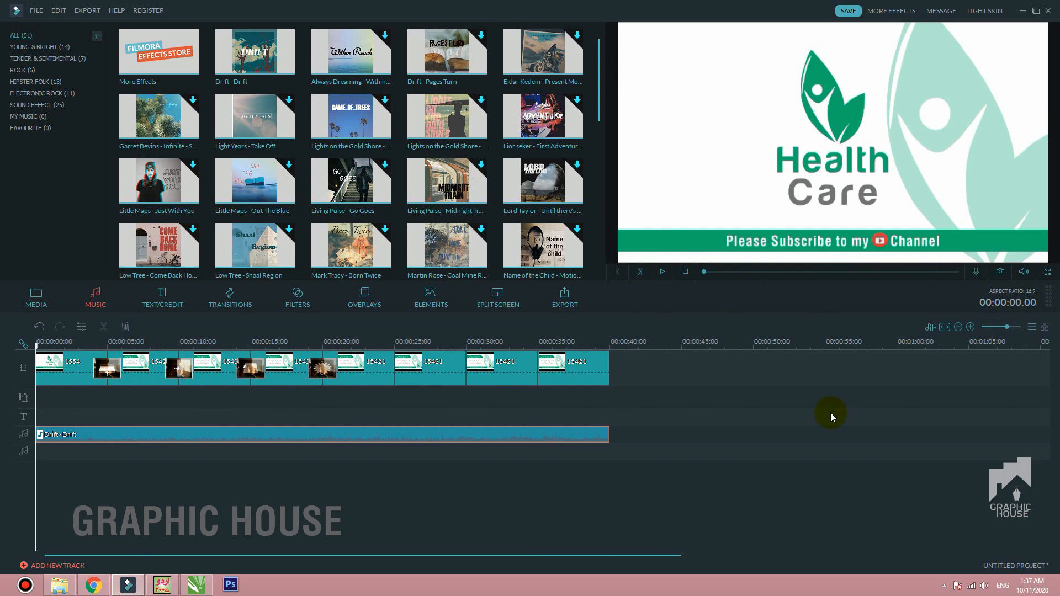
click(662, 272)
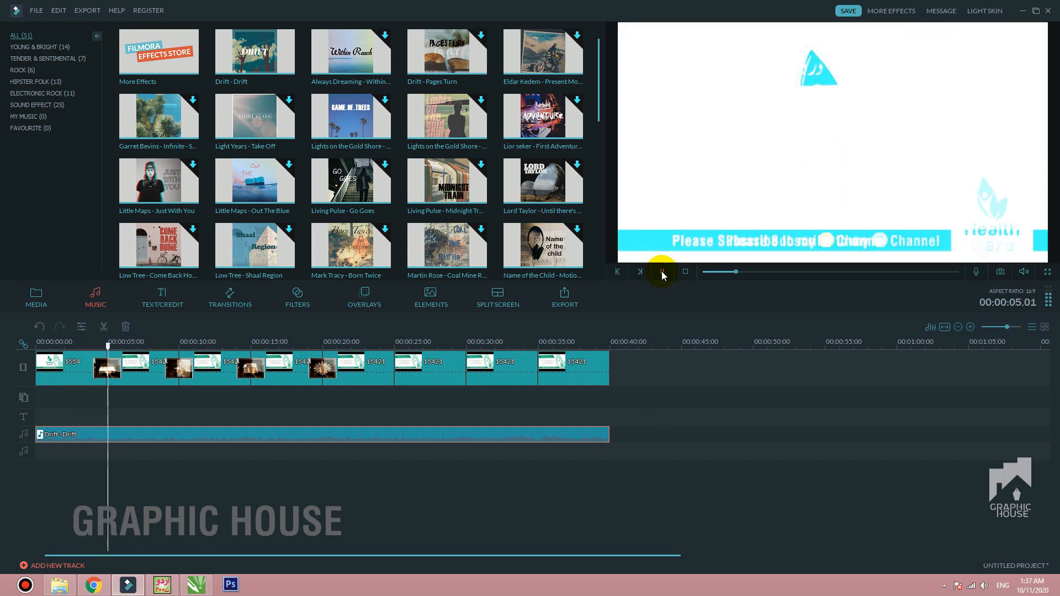
click(663, 272)
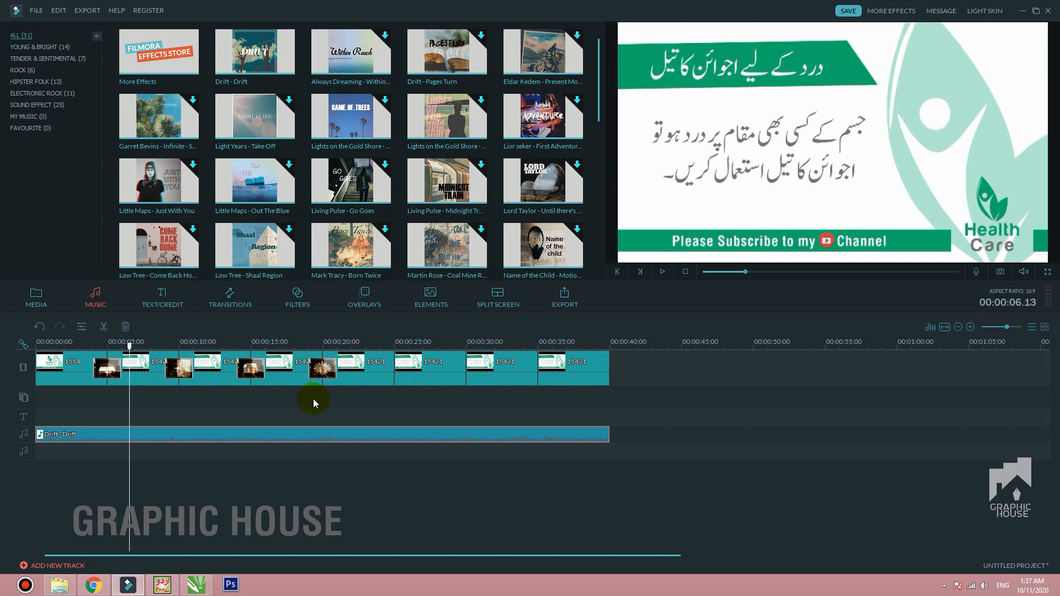
click(685, 272)
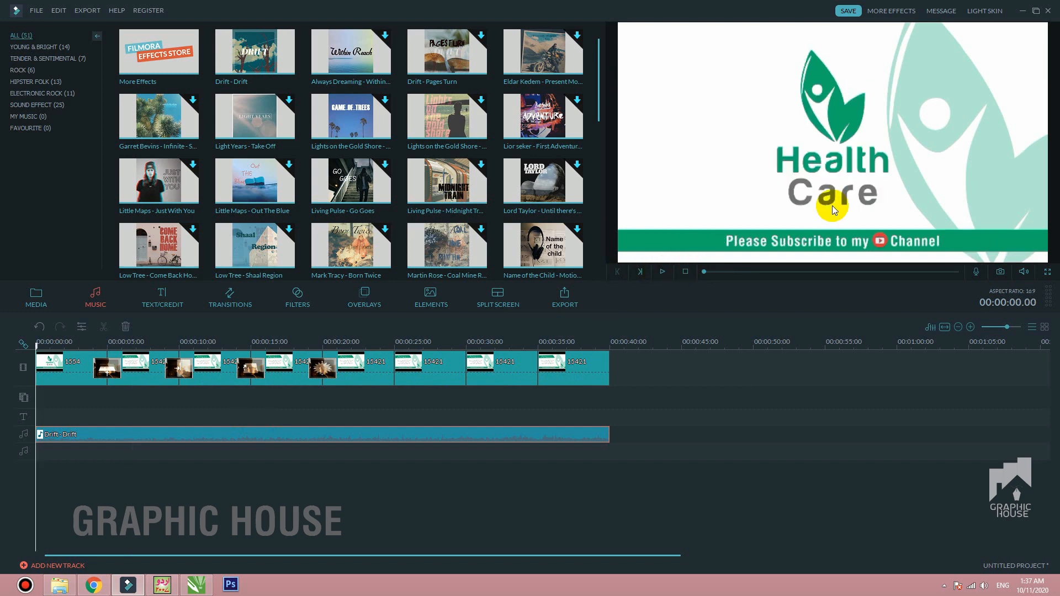
click(145, 364)
click(663, 271)
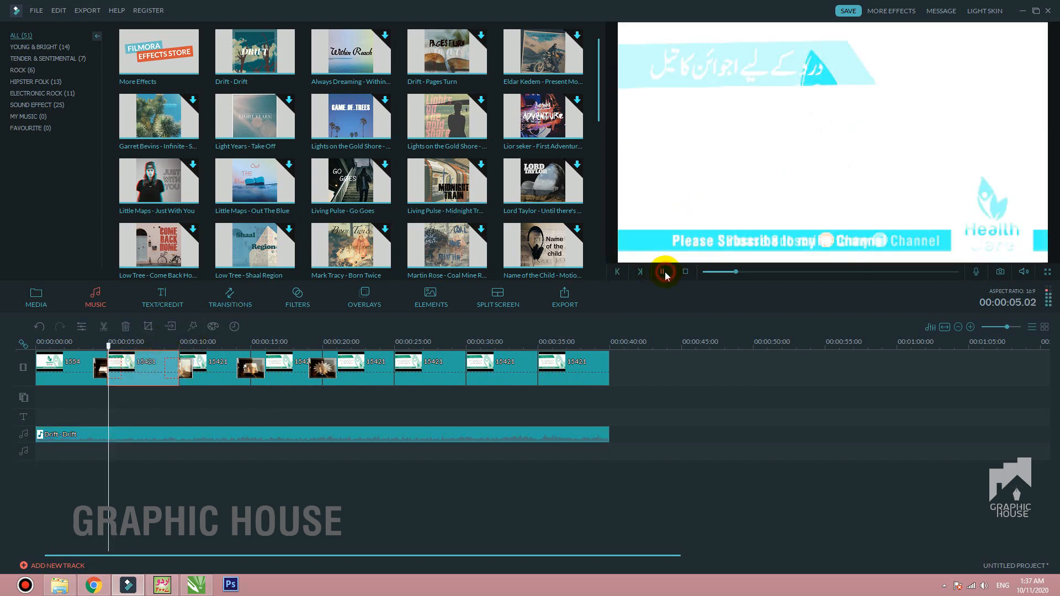
click(663, 272)
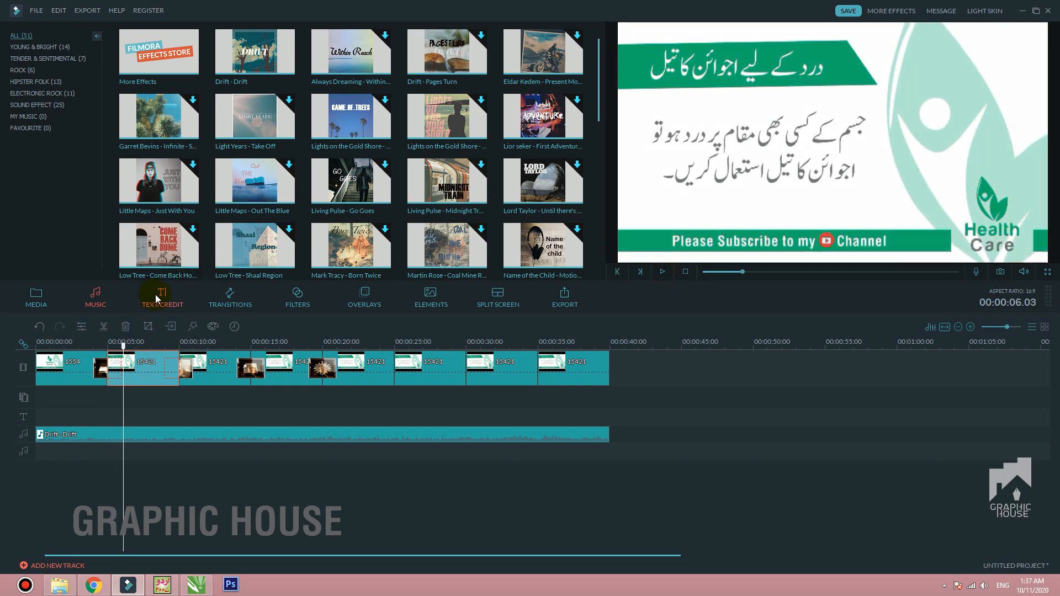
- Add the Particle 1 filter at the start of the timeline over the 1554 clip and preview it
click(163, 297)
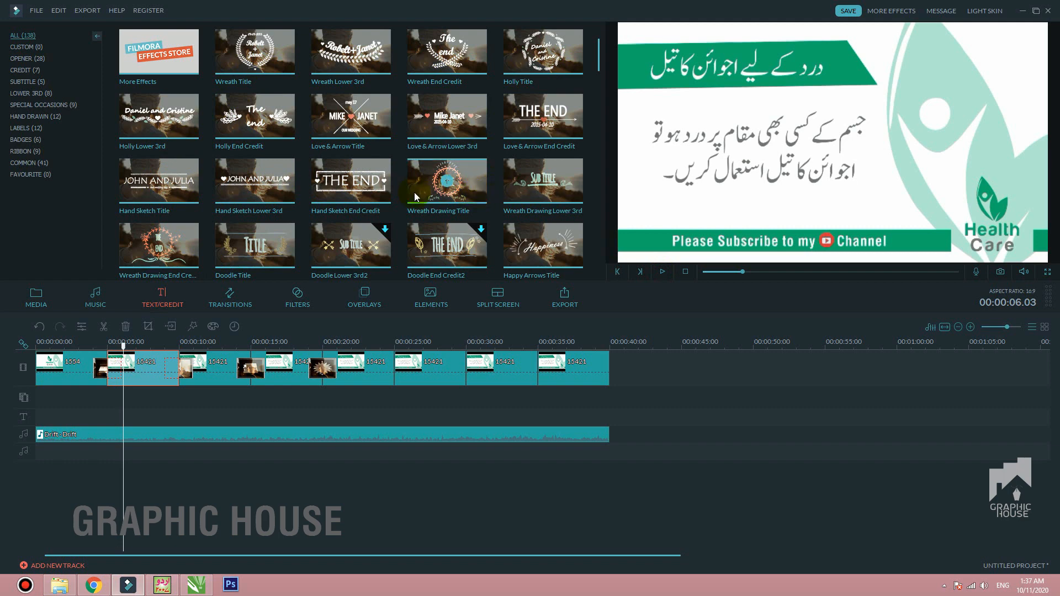
click(301, 294)
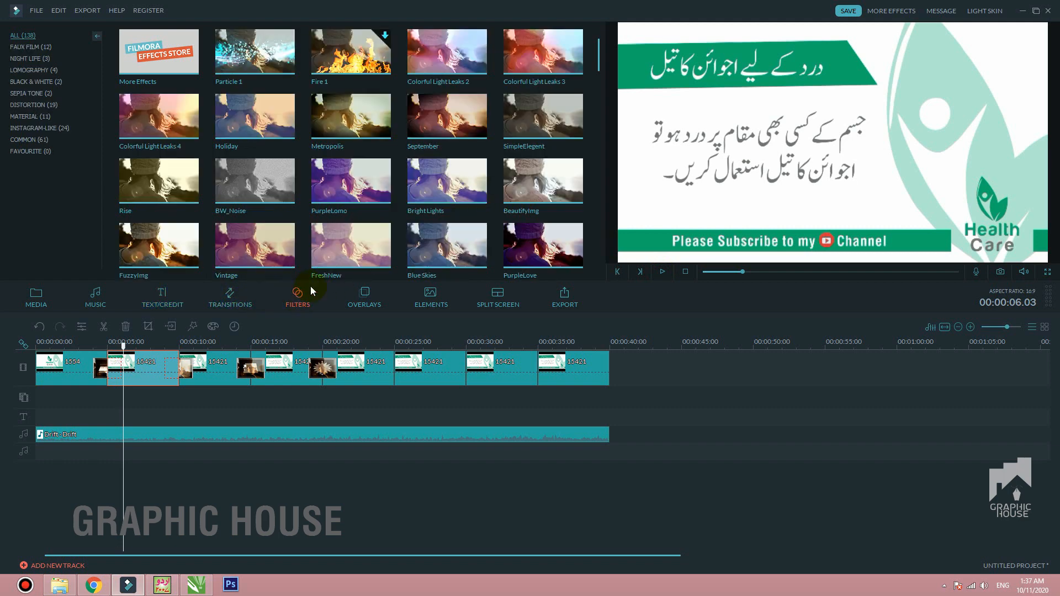
mouse_move(260, 57)
mouse_down()
mouse_move(106, 359)
mouse_move(53, 361)
mouse_up()
click(255, 52)
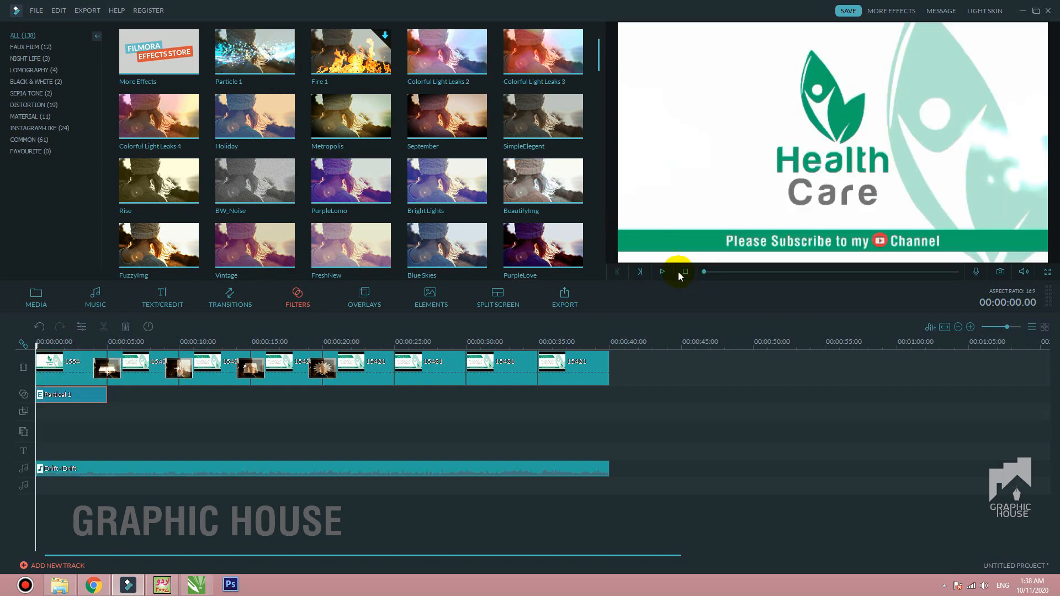
click(662, 271)
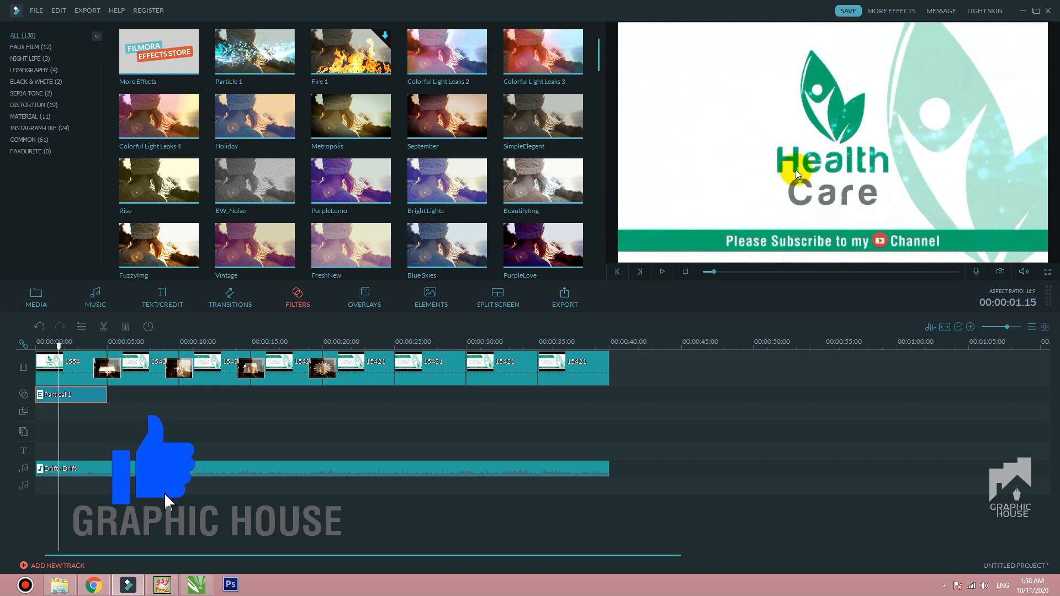
click(662, 272)
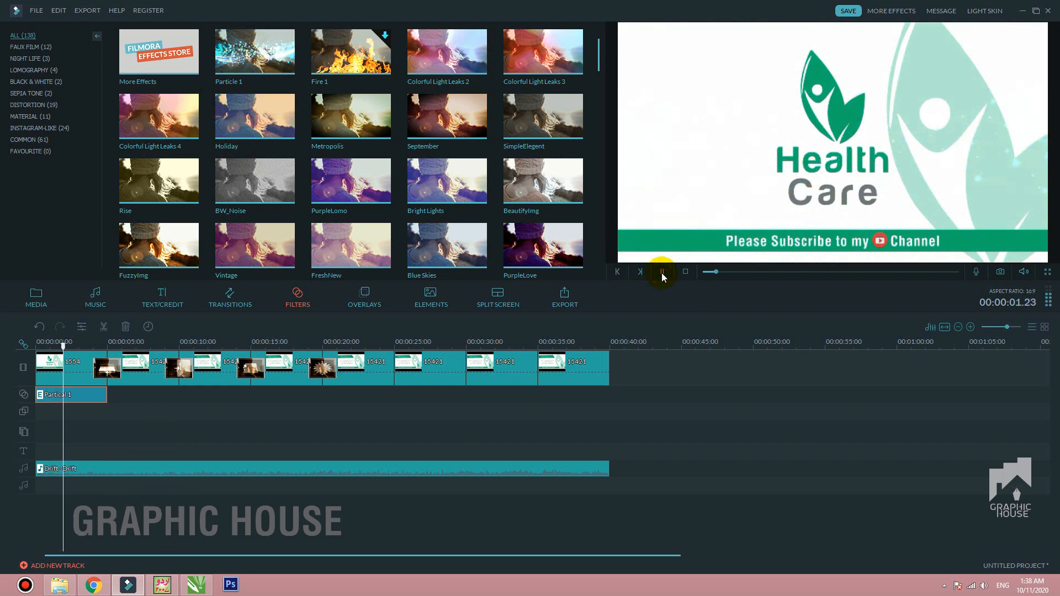
click(662, 273)
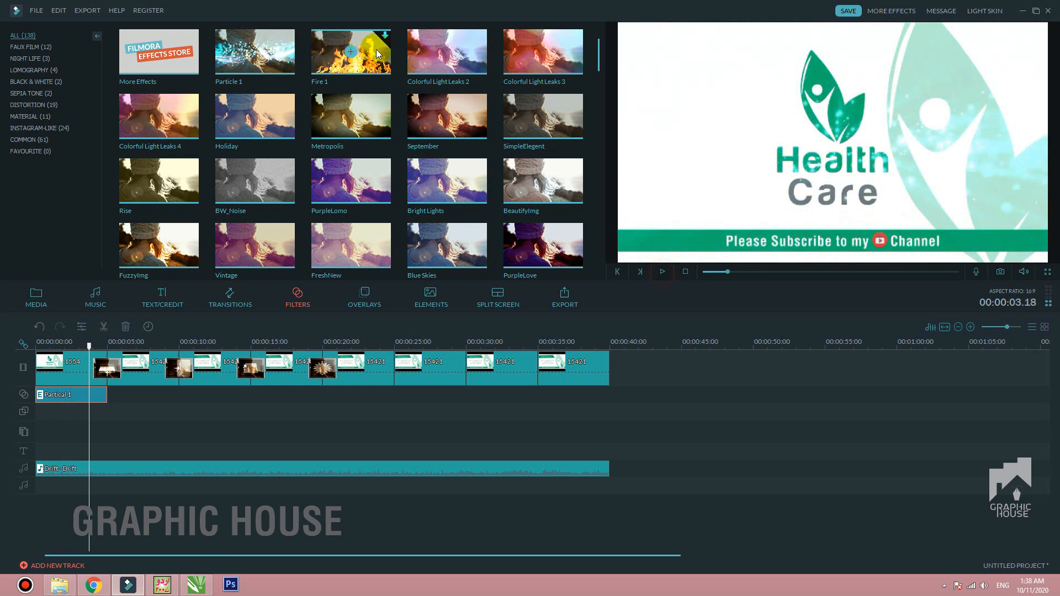
- Add the Fire 1 filter at the playhead, following the Particle 1 filter, and play it back
click(351, 55)
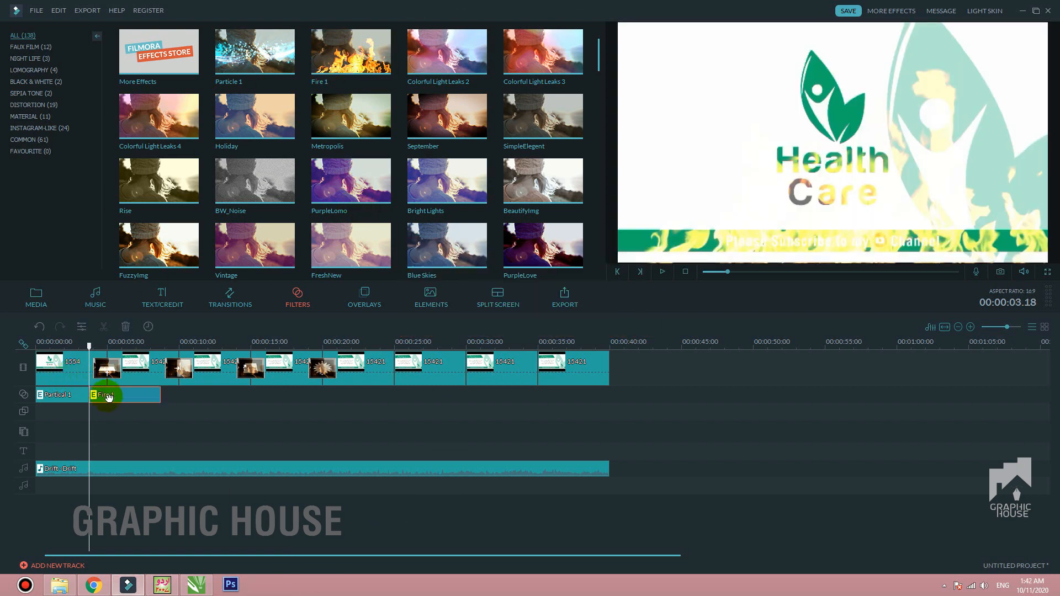
click(663, 275)
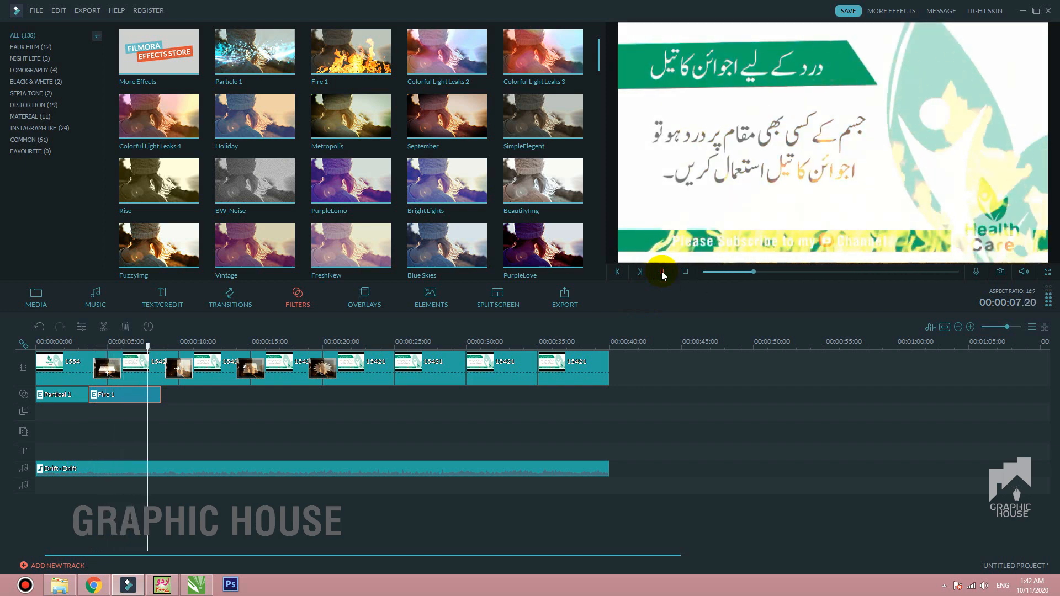
click(663, 275)
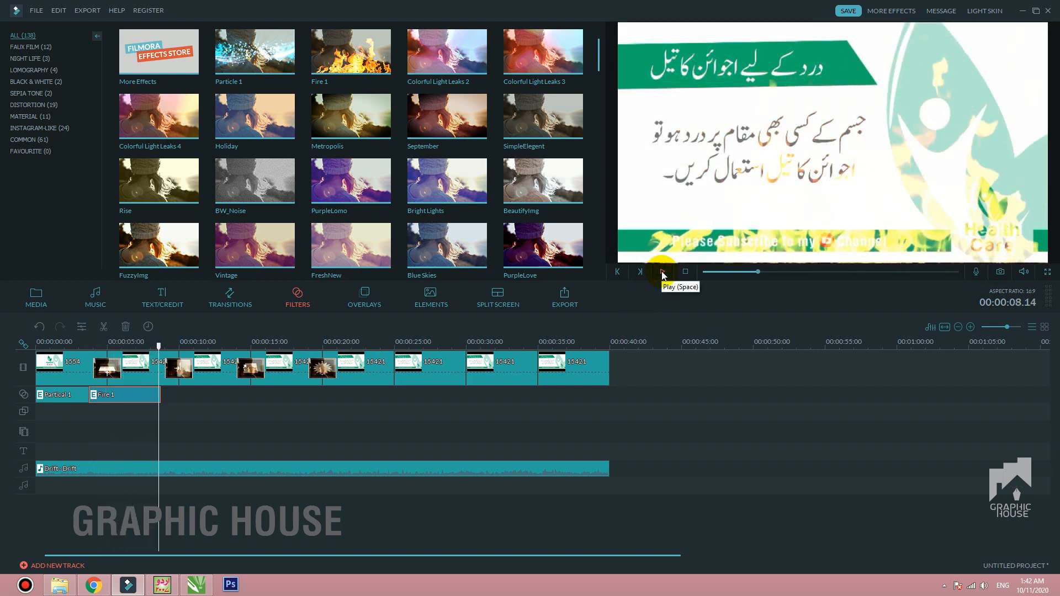
- Add the WS_OLD_PHOTO filter after the Fire 1 filter and play it back
drag(601, 62, 600, 134)
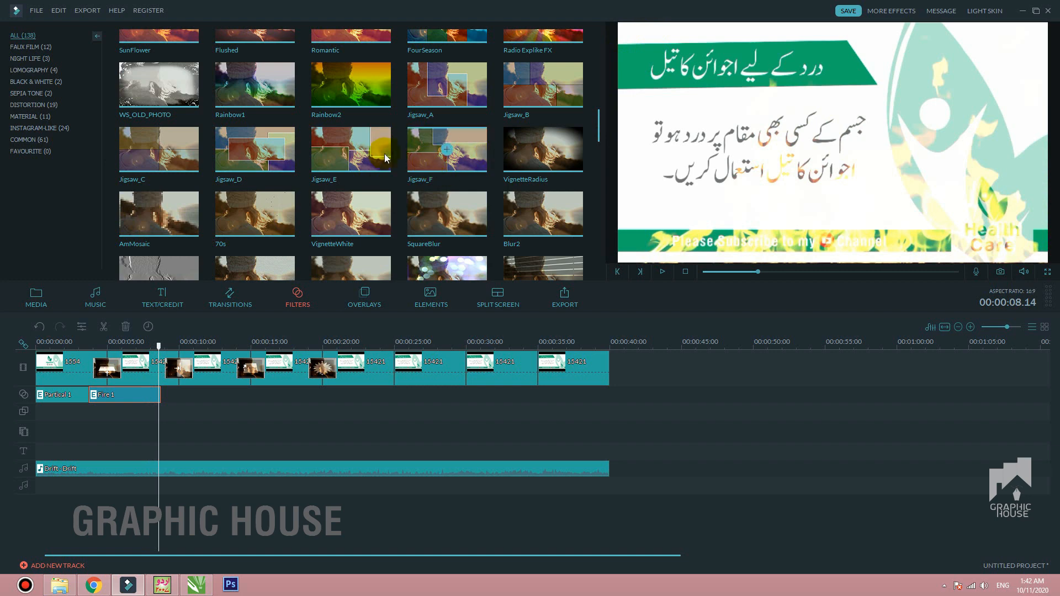
click(159, 85)
click(662, 273)
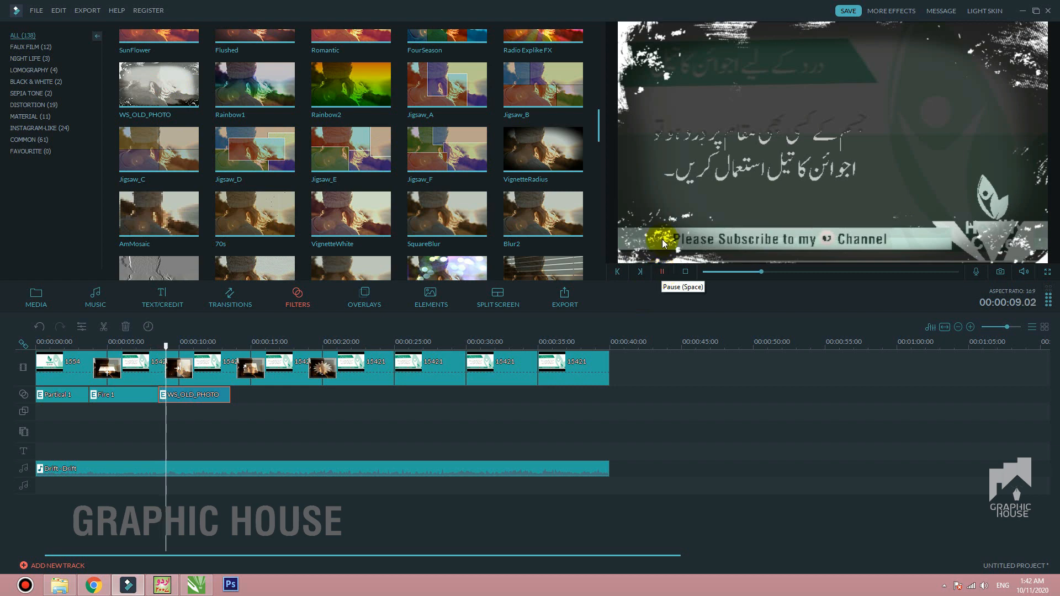
click(662, 272)
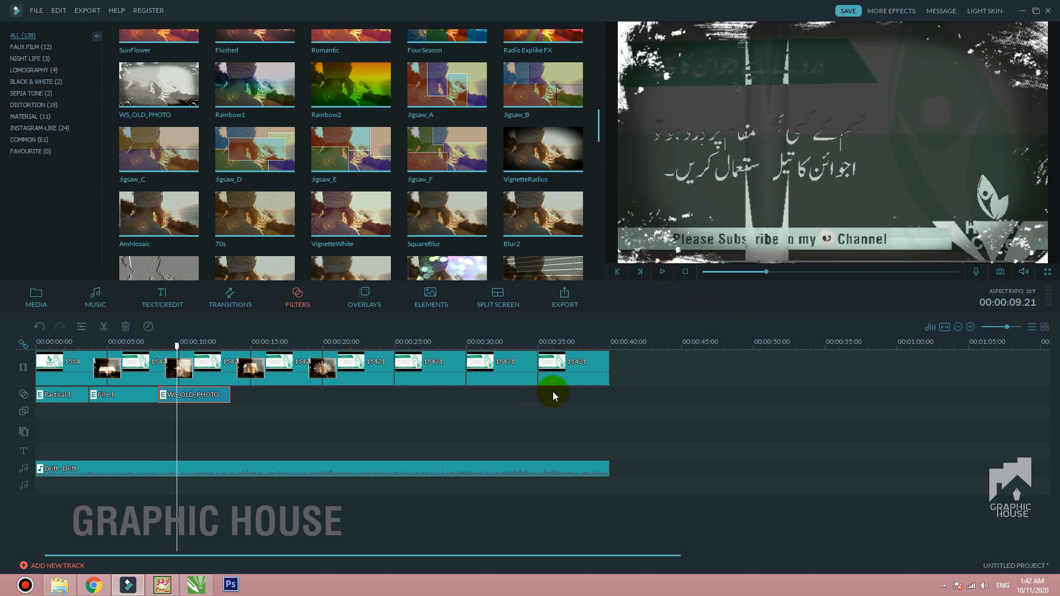
- Delete the WS_OLD_PHOTO, Fire 1 and Particle 1 filters from the timeline
click(201, 393)
key(Delete)
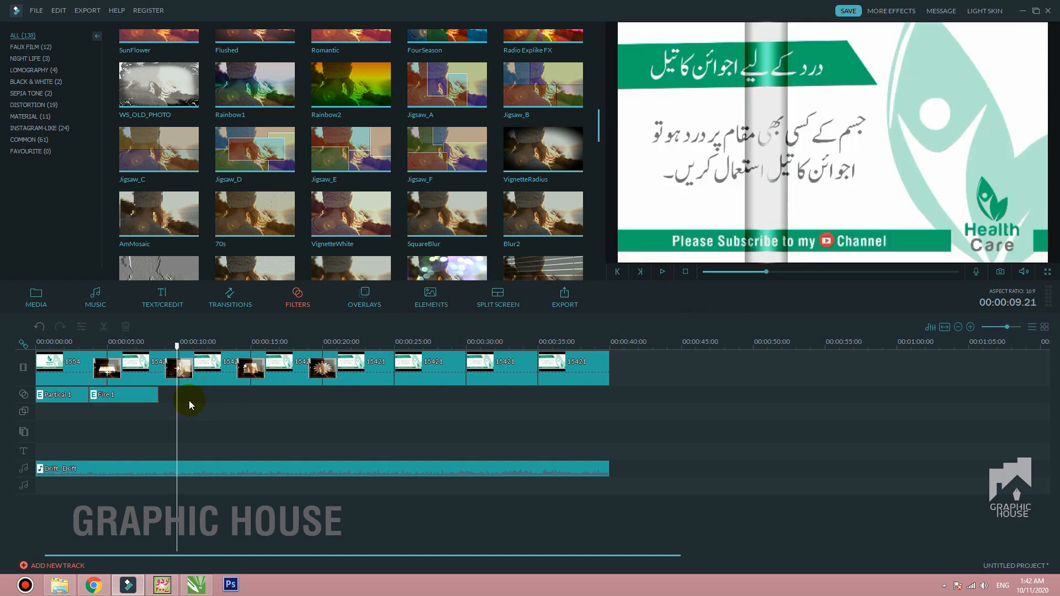
click(142, 396)
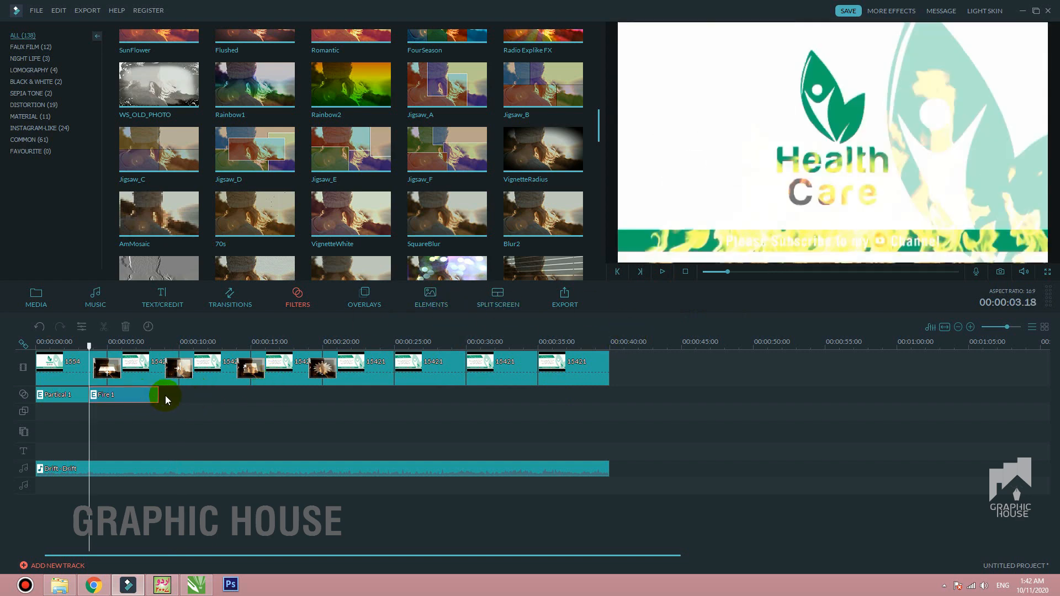
key(Delete)
click(78, 395)
key(Delete)
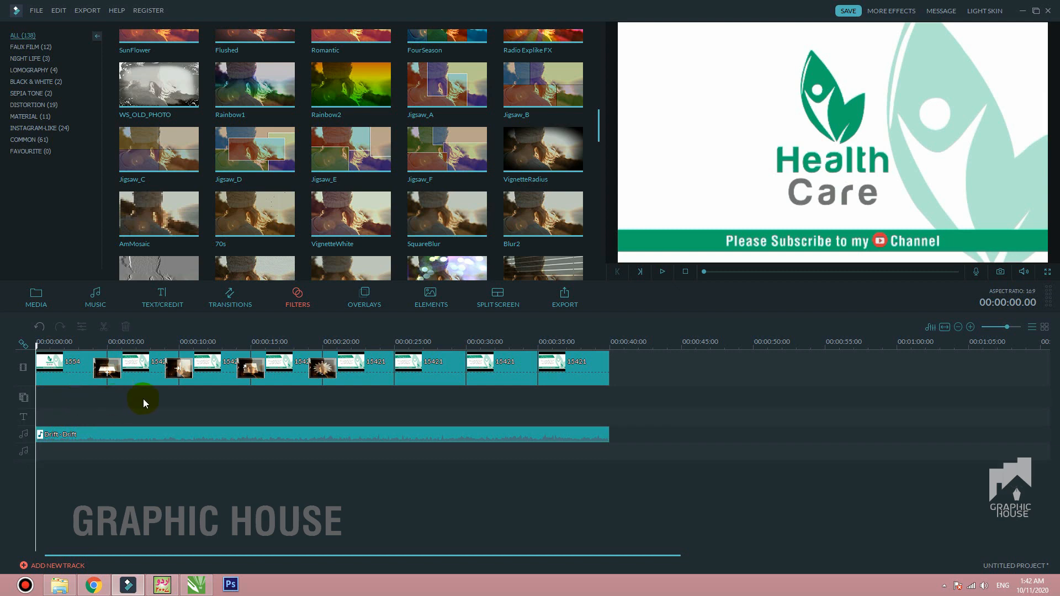
drag(559, 367, 91, 365)
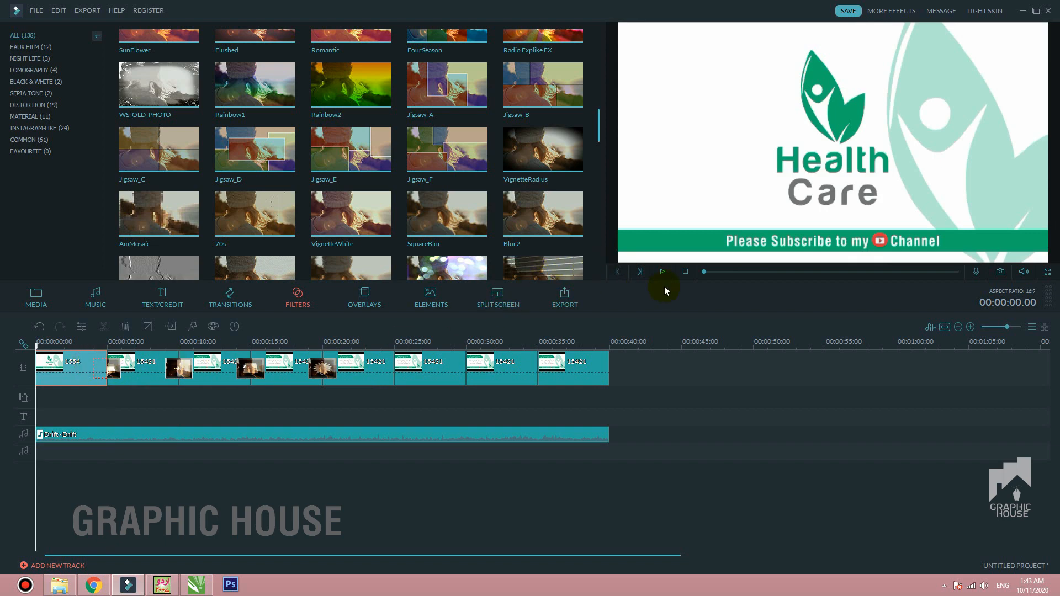
click(38, 304)
click(91, 303)
click(161, 302)
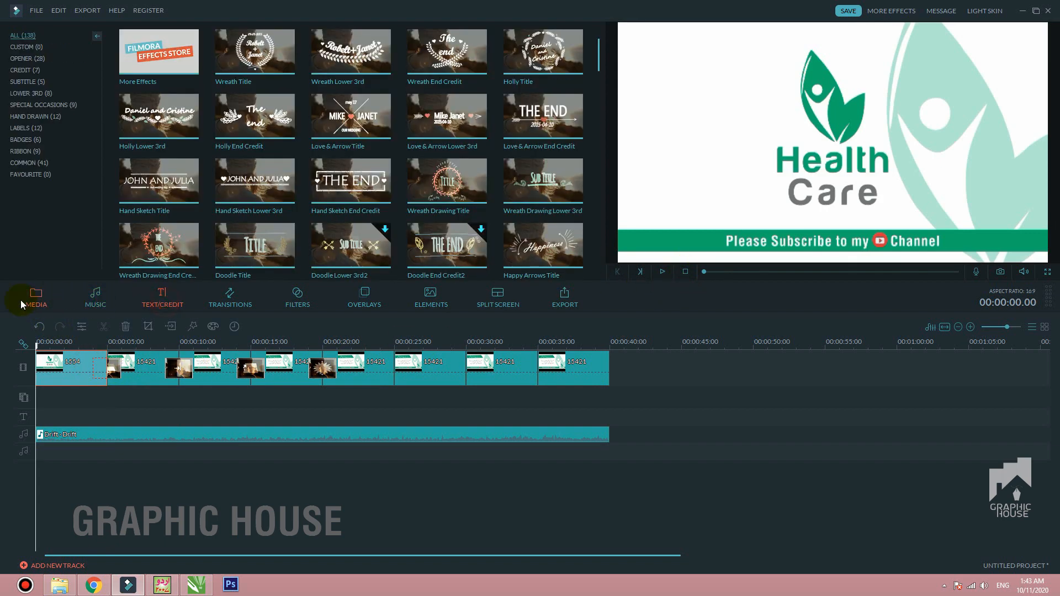
- Try adding the Like clip from the media library to the start of the main video track, and undo it
click(25, 300)
mouse_move(158, 75)
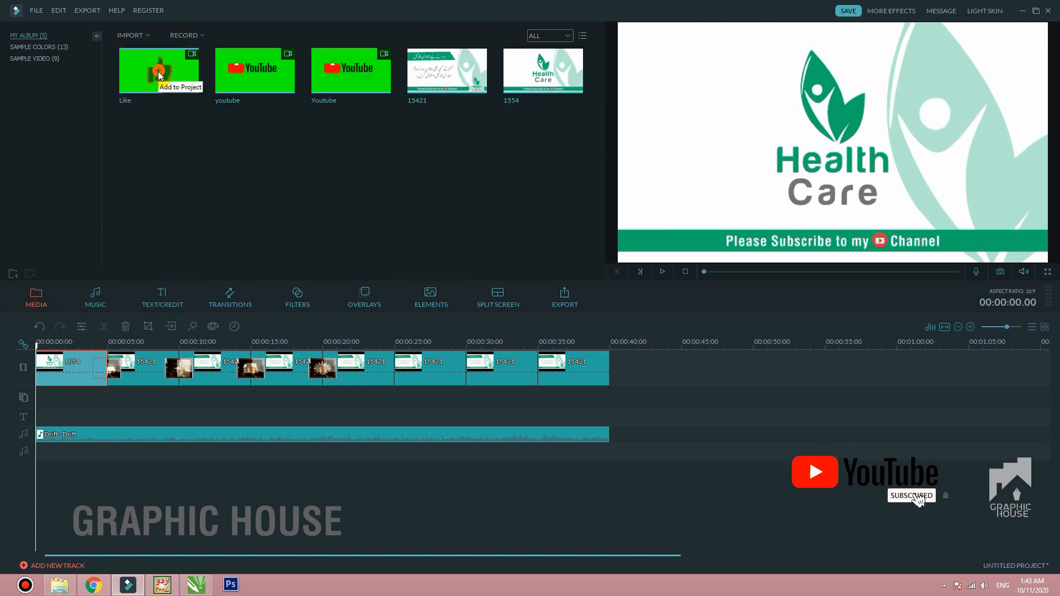
click(158, 72)
click(158, 72)
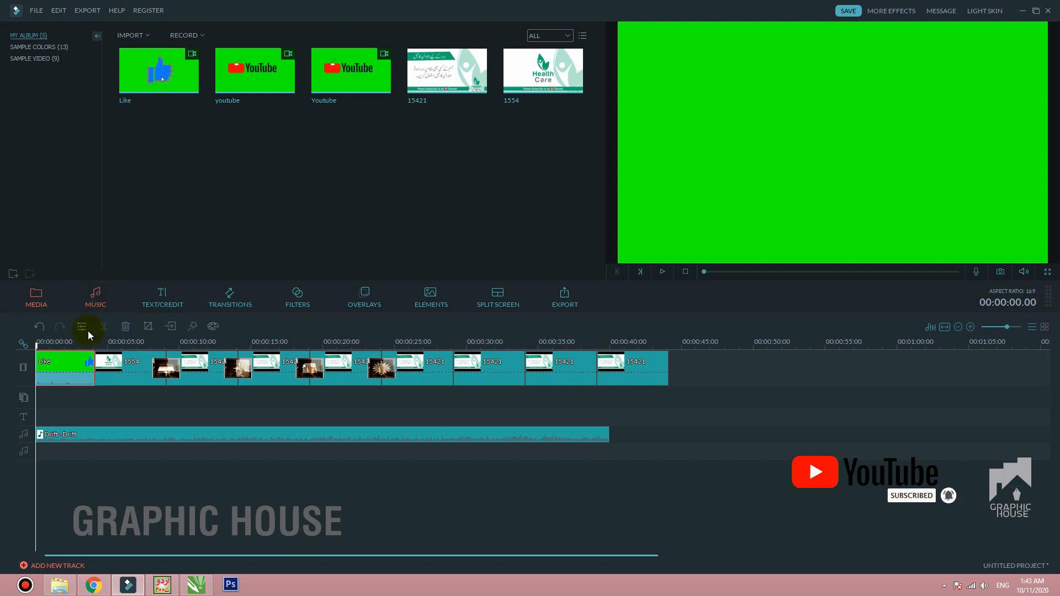
key(ctrl+z)
- Place the Like clip on the overlay track below the main video at about 00:00:04.10 and start playing it
drag(166, 83, 101, 408)
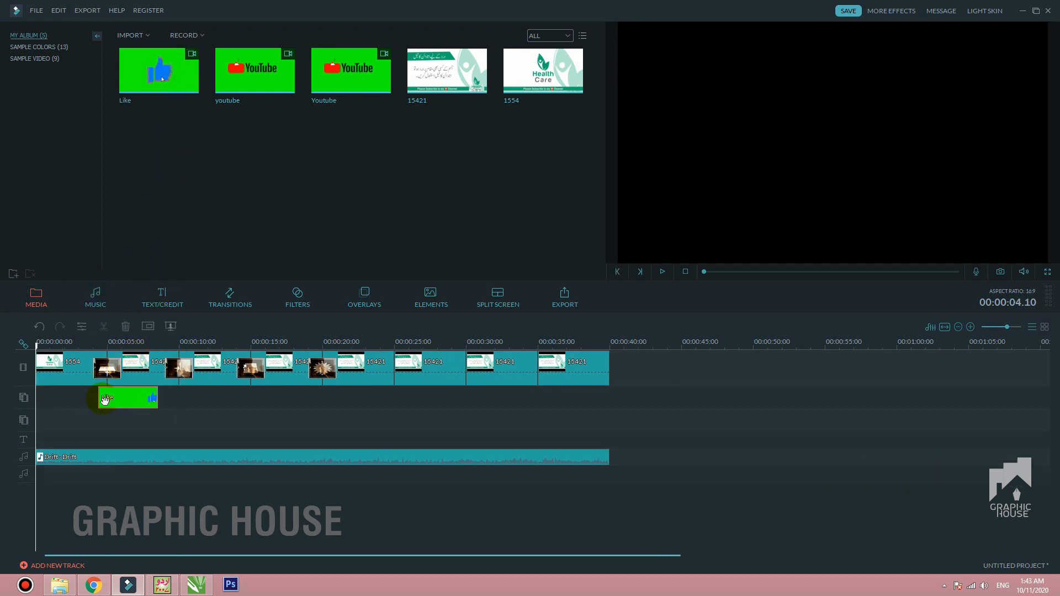
click(108, 402)
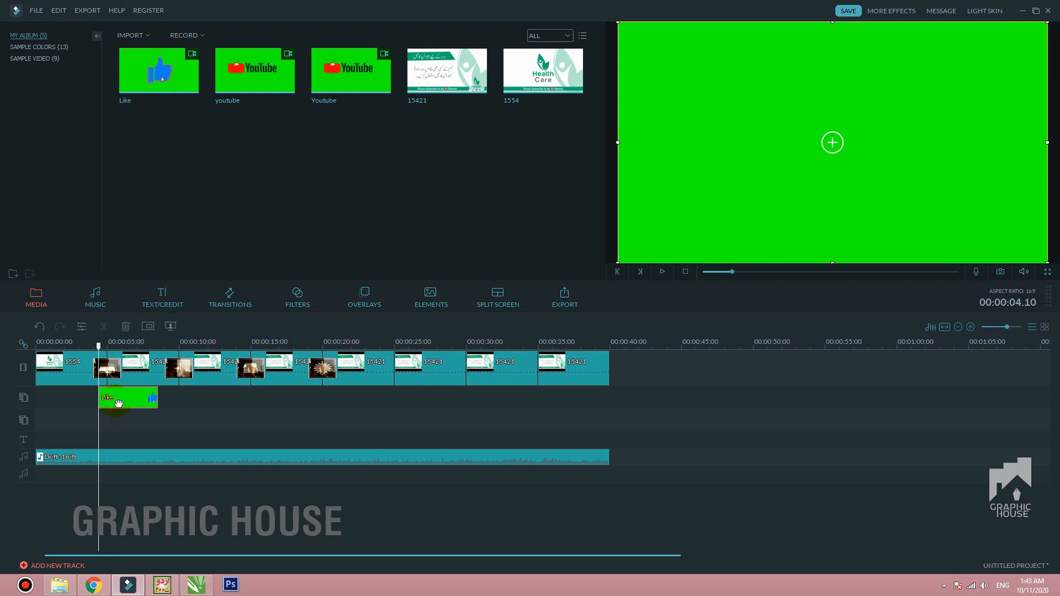
click(664, 273)
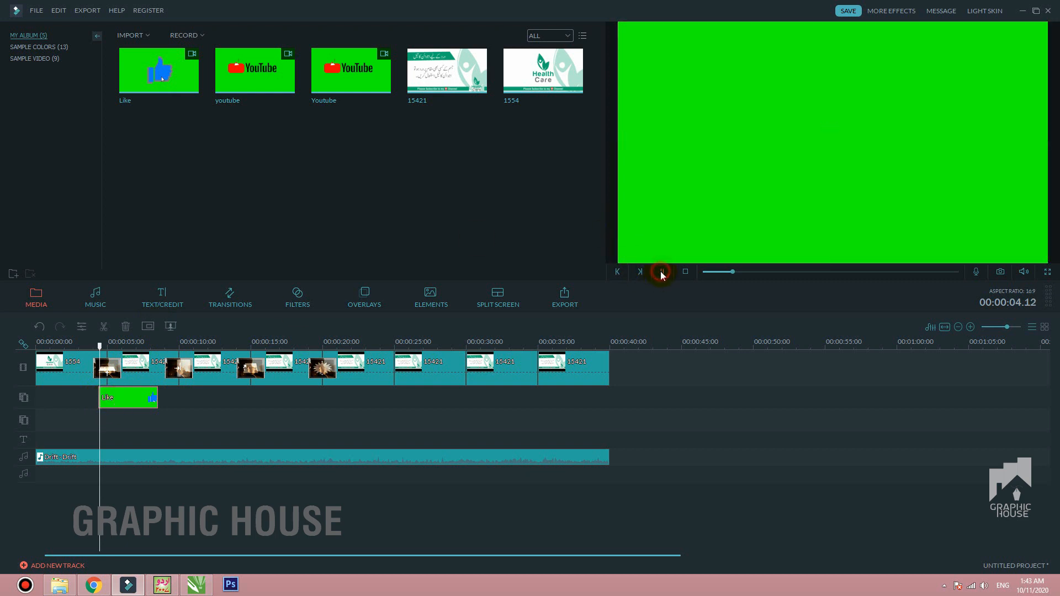
- Pause on the Like animation, shrink its overlay to about half size and move it to the lower-left corner of the frame
click(663, 273)
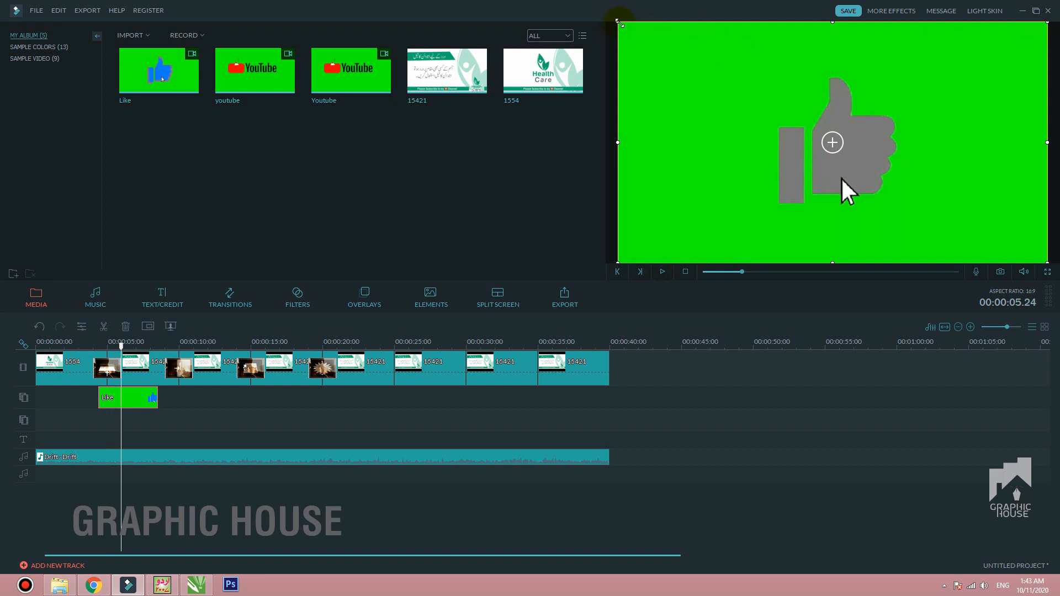
drag(619, 22, 848, 150)
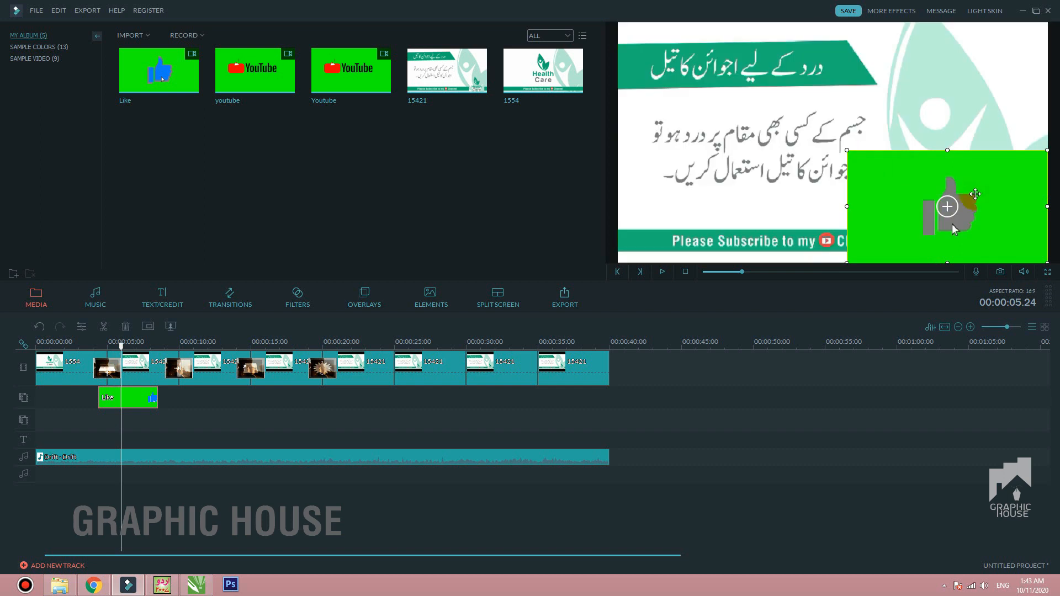
drag(975, 194, 832, 149)
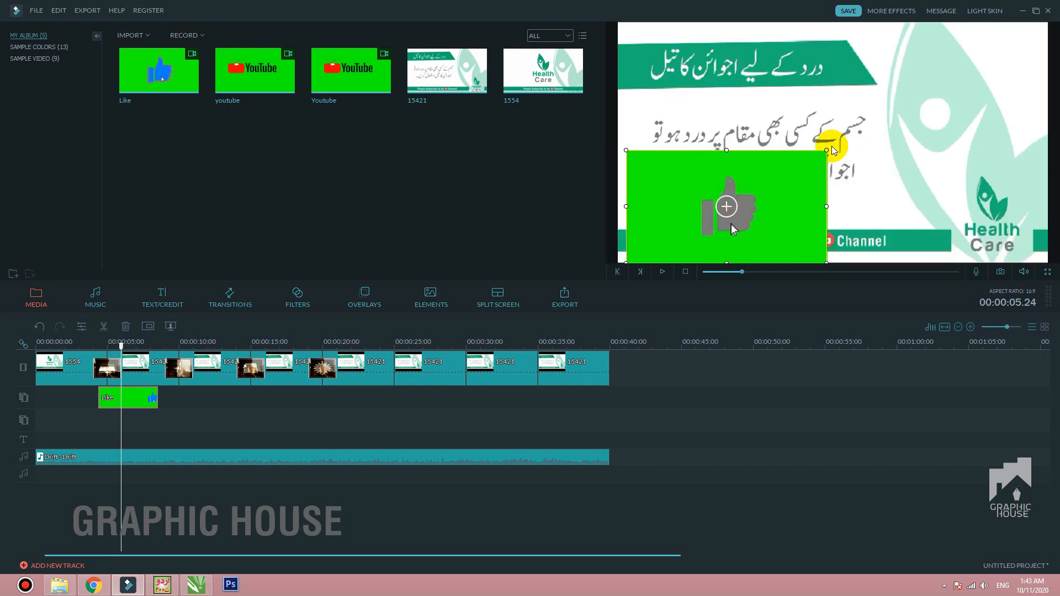
drag(768, 187, 744, 189)
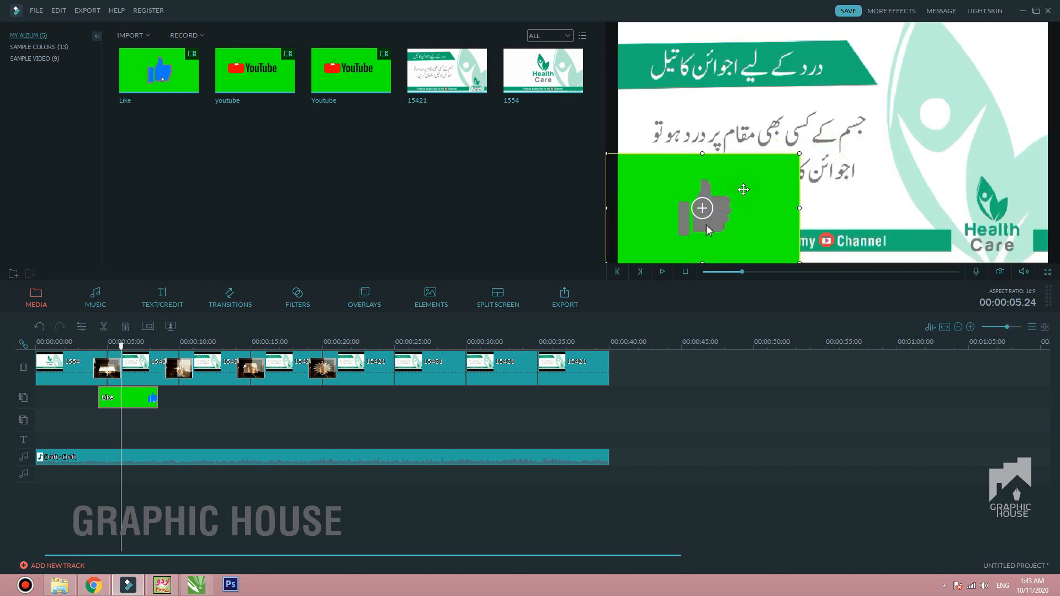
- Make the Like overlay's green background transparent with the Chroma Key (Green Screen) effect and apply it
double_click(142, 399)
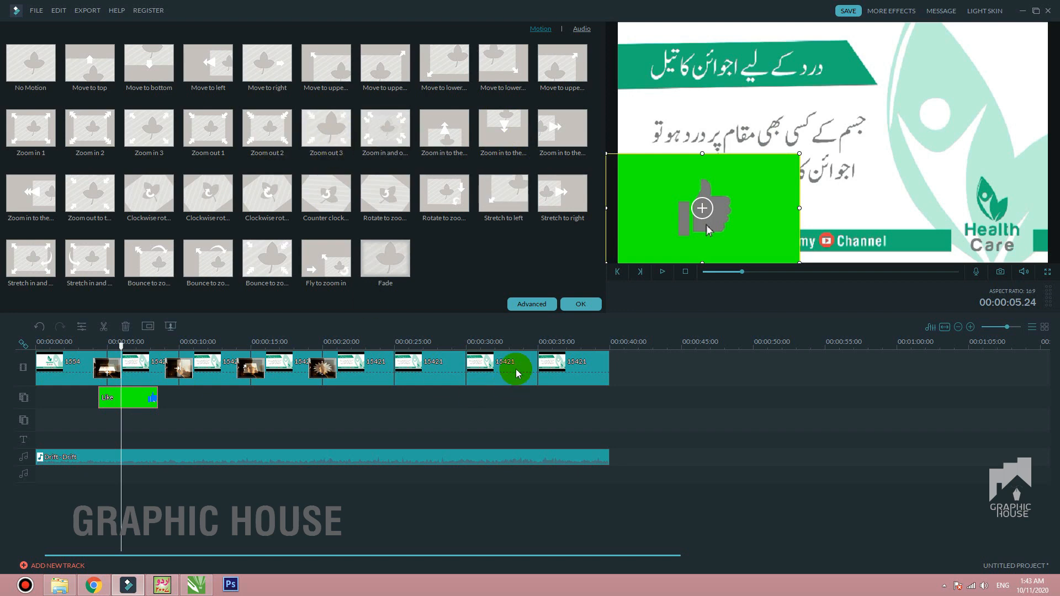
click(526, 307)
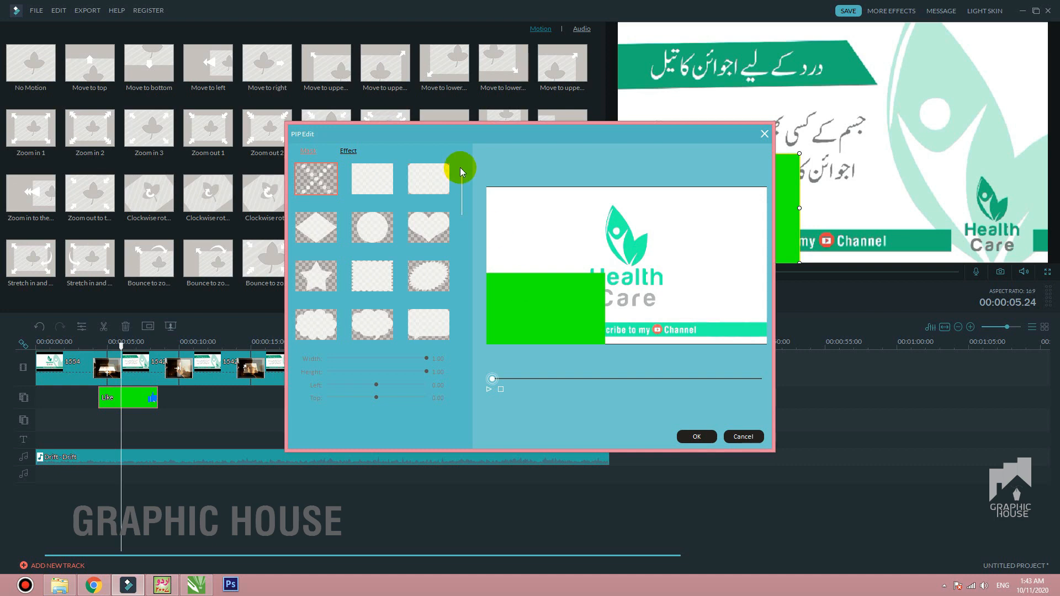
drag(463, 132, 310, 10)
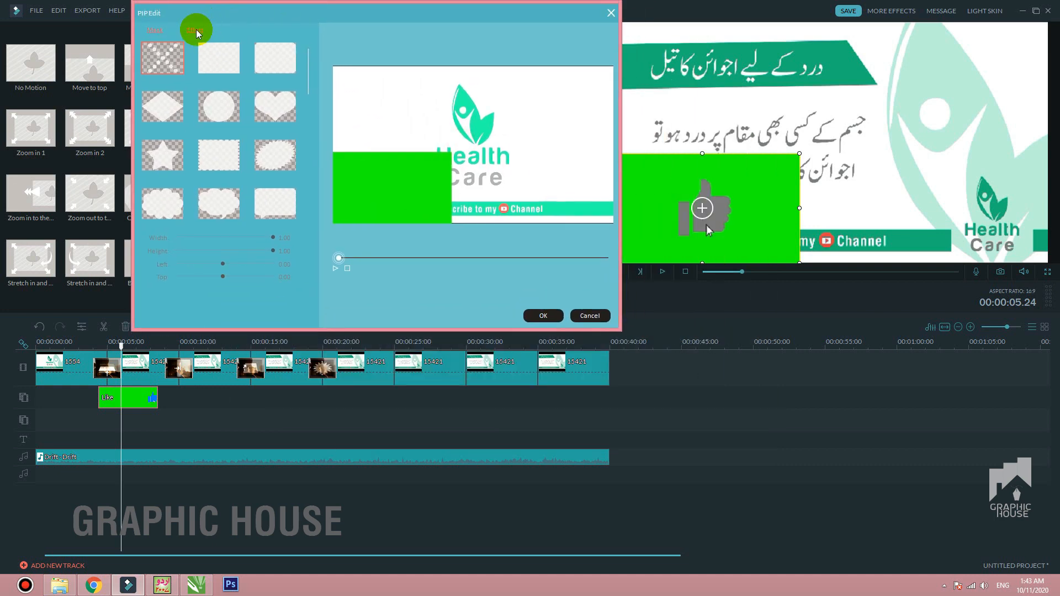
click(196, 31)
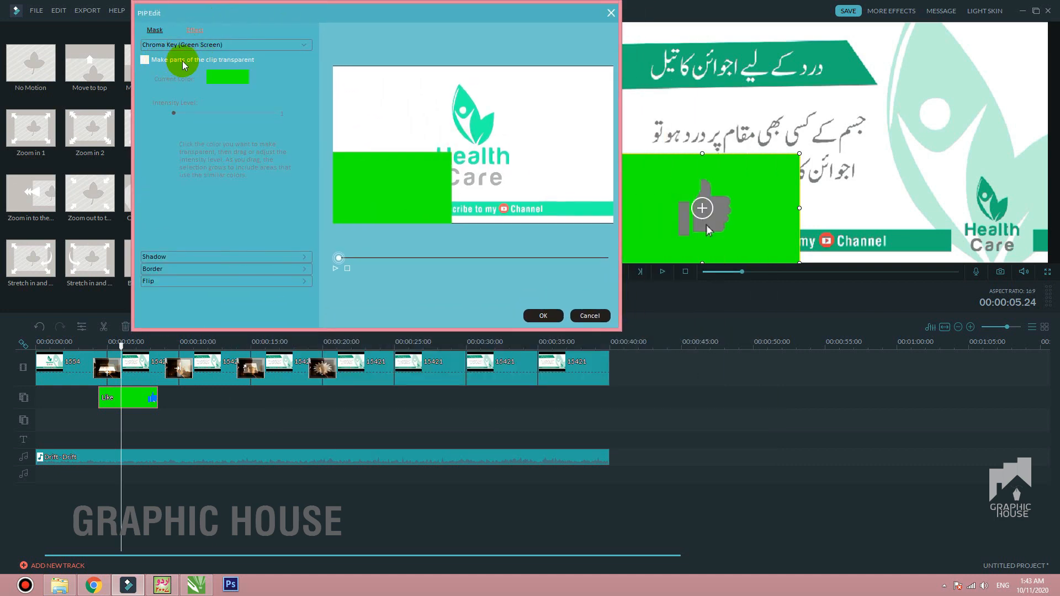
click(230, 61)
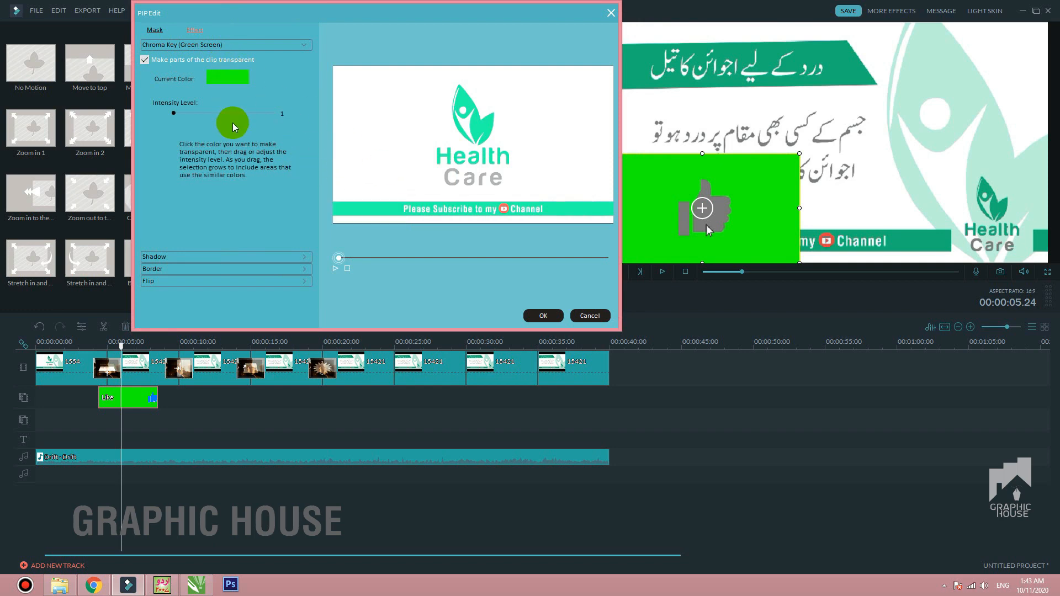
click(532, 319)
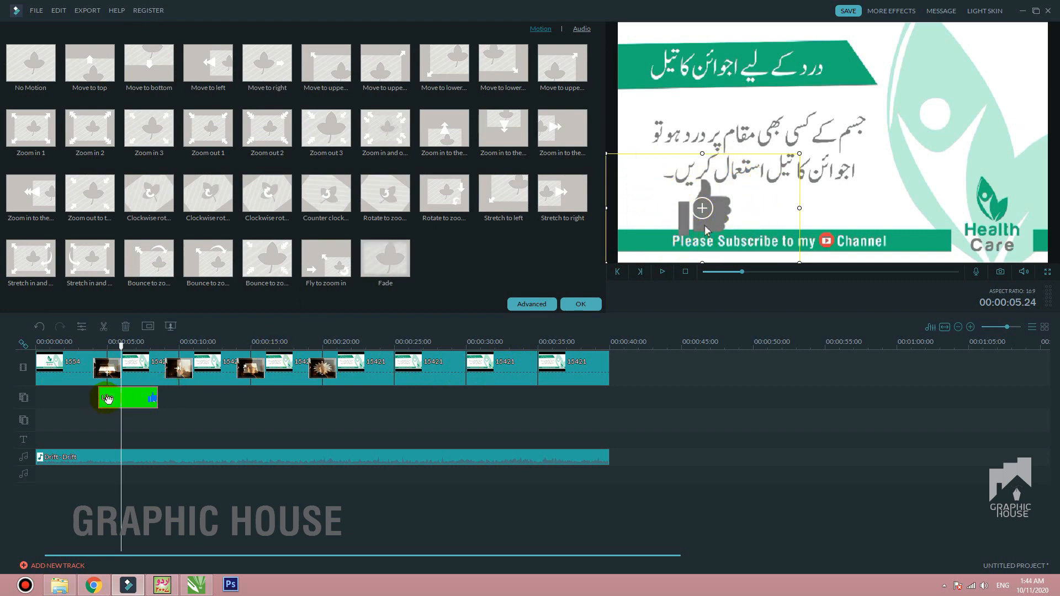
click(577, 305)
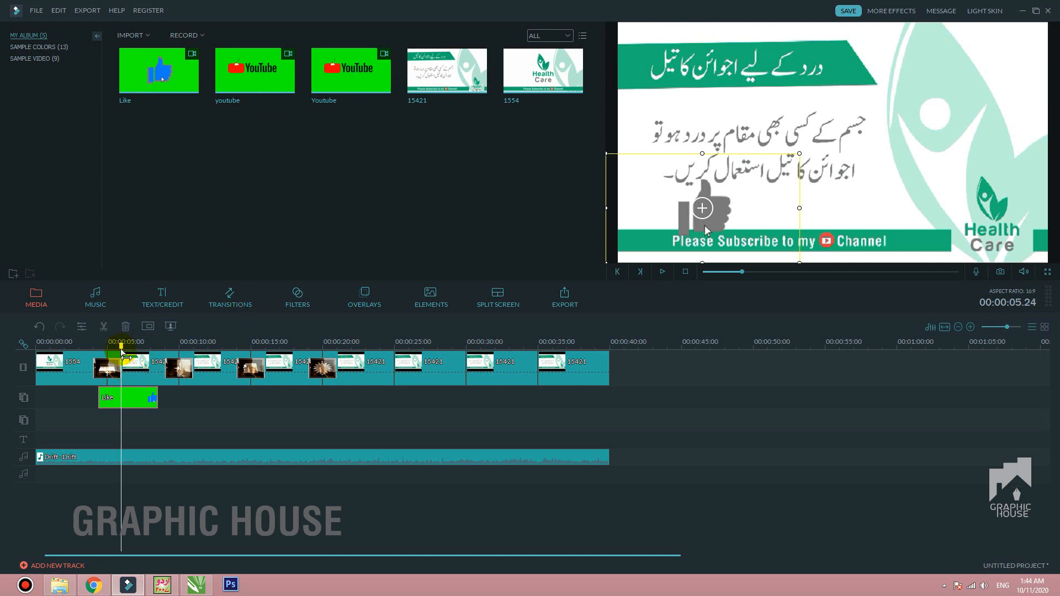
- Play back the timeline from near the start of the Like clip to check the keyed overlay
drag(122, 356, 110, 356)
click(663, 271)
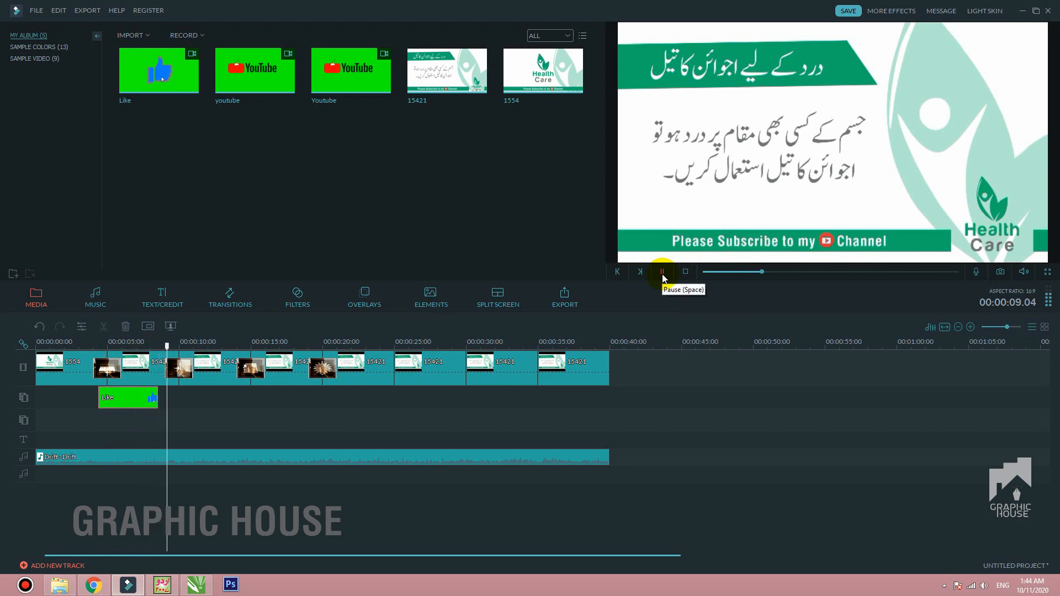
click(662, 271)
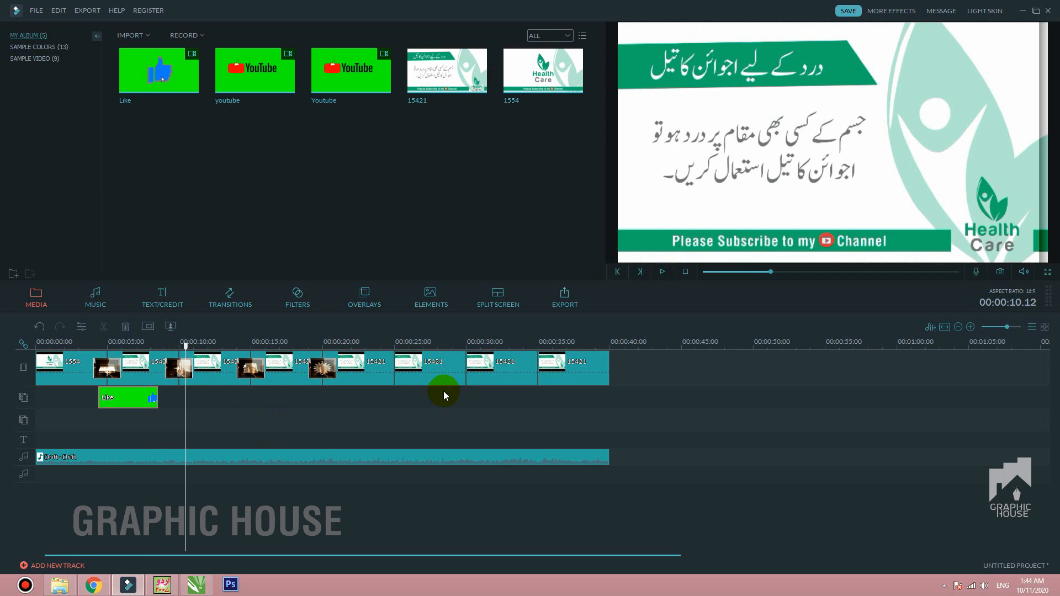
- Open the video's export settings and set the AVI output to 1920*1080 resolution with a 2000 kbps video bit rate
click(569, 300)
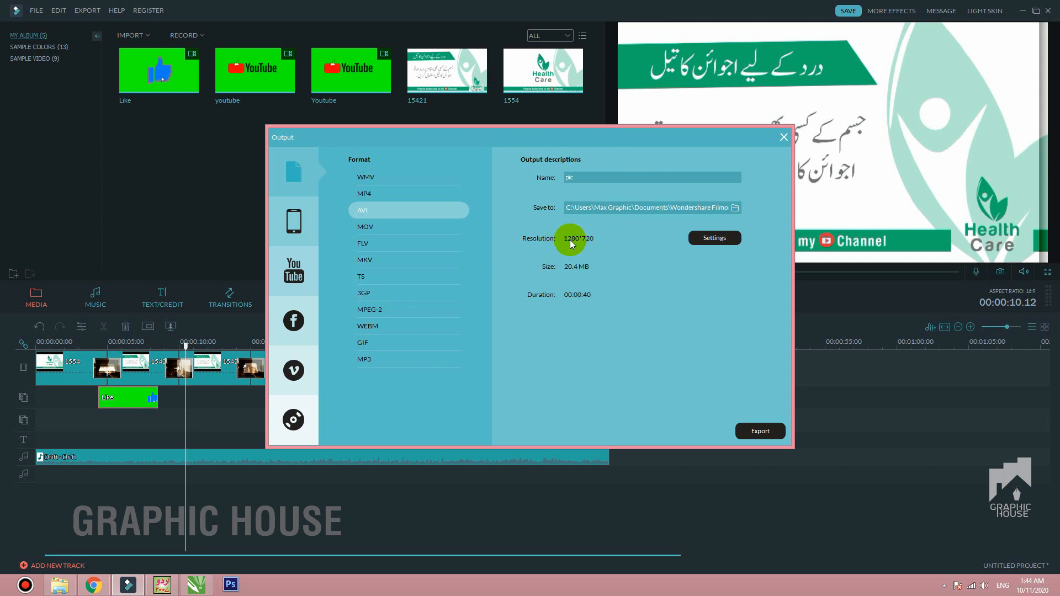
click(711, 238)
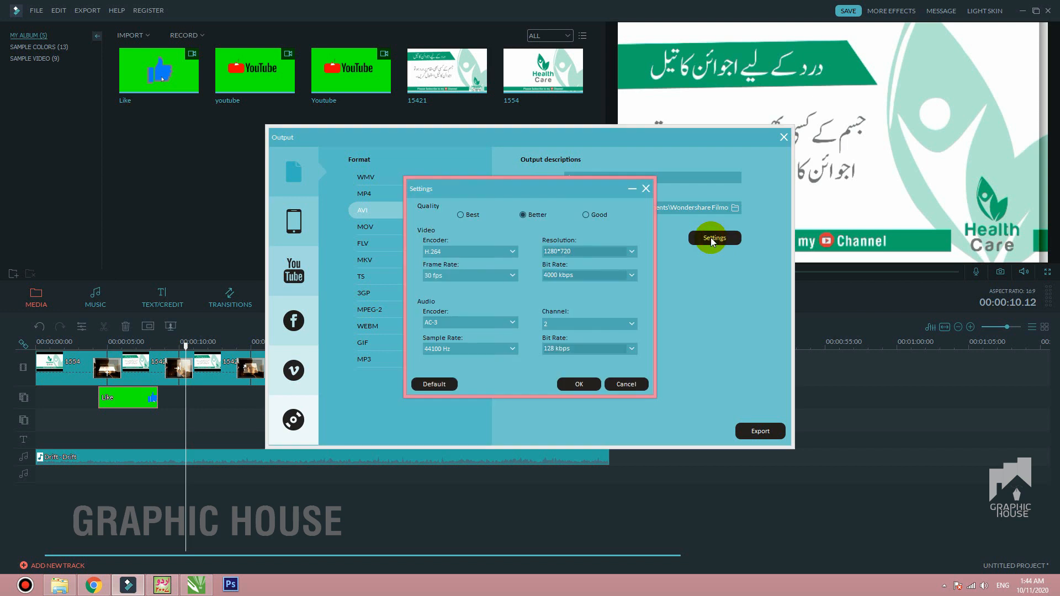
click(633, 254)
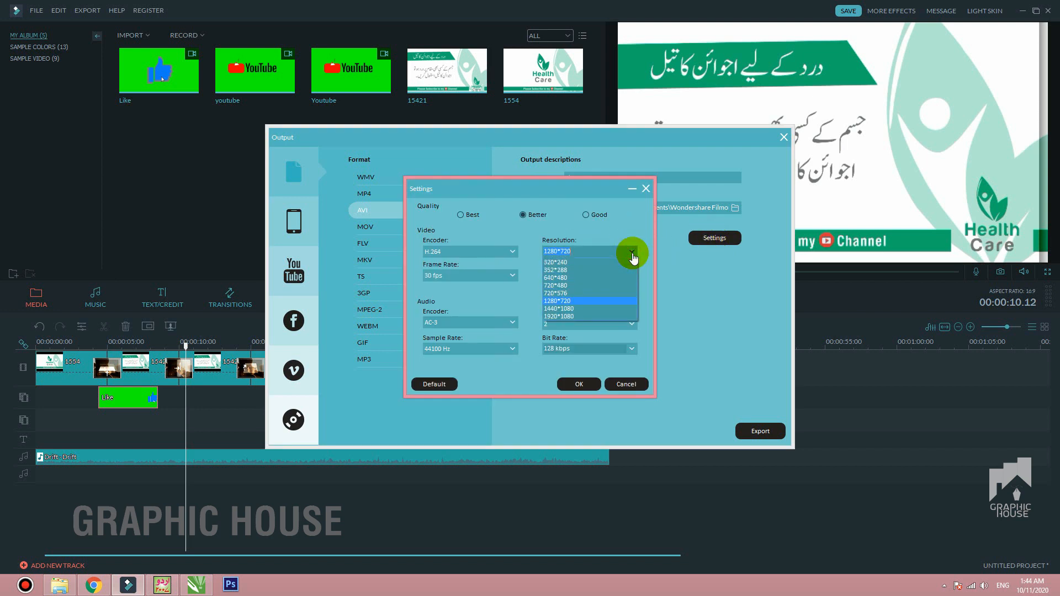
click(580, 316)
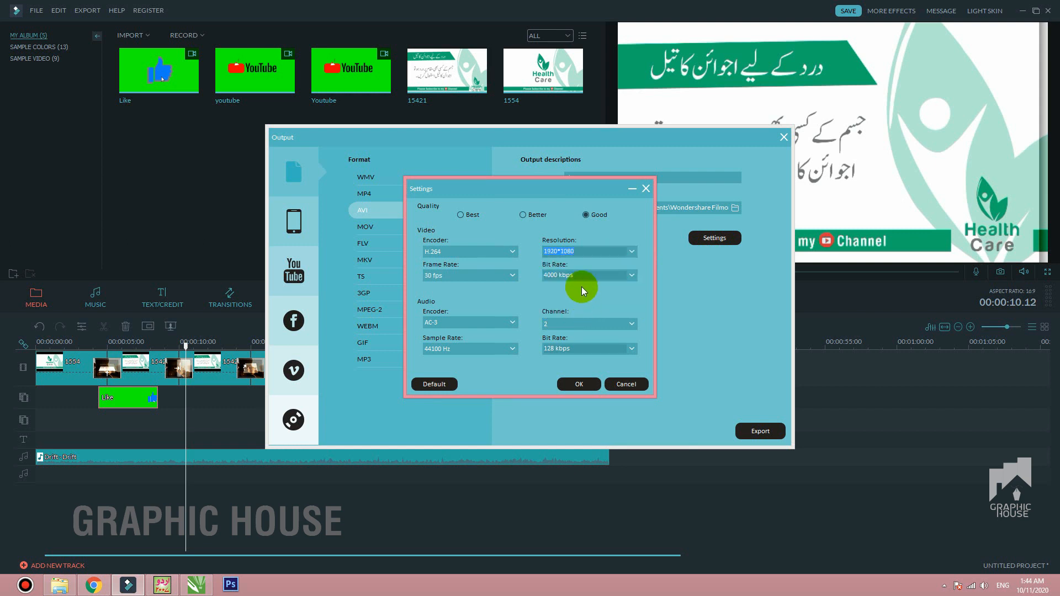
click(633, 277)
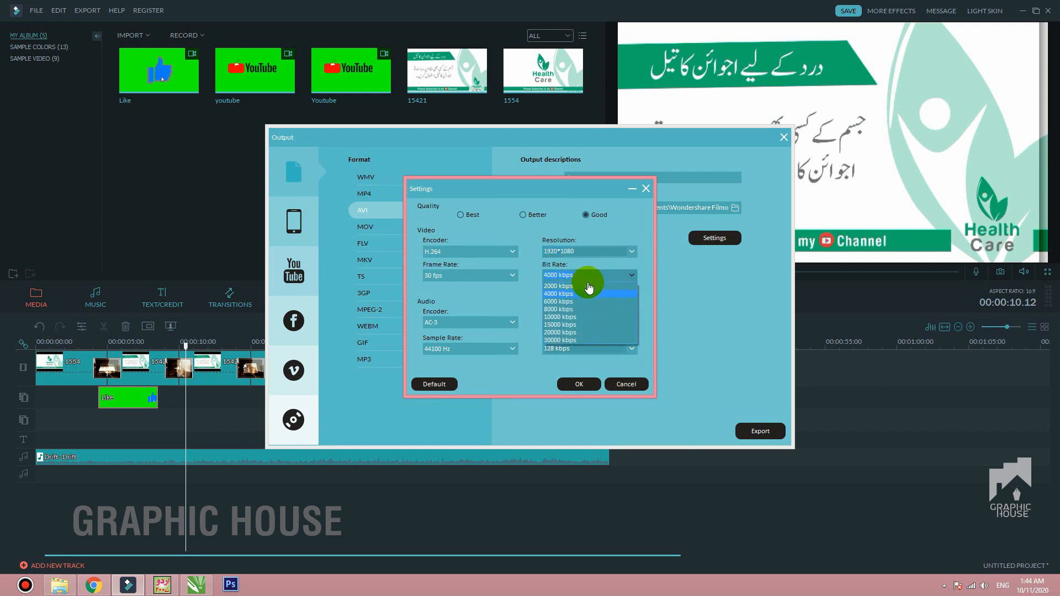
click(568, 287)
click(576, 383)
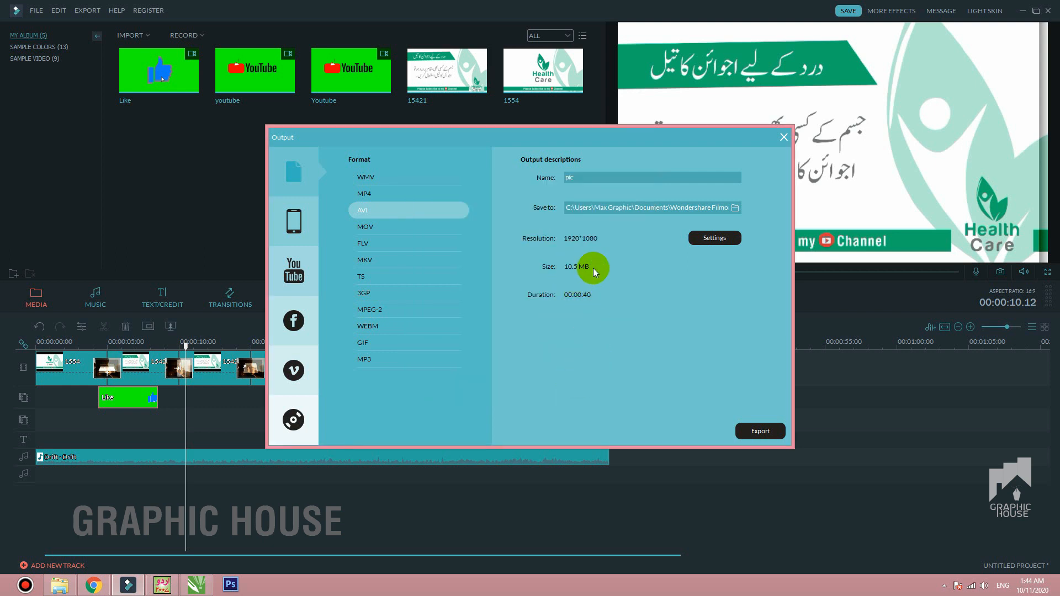
- Set the export's video bit rate to 4000 kbps and start exporting the movie as AVI
click(718, 243)
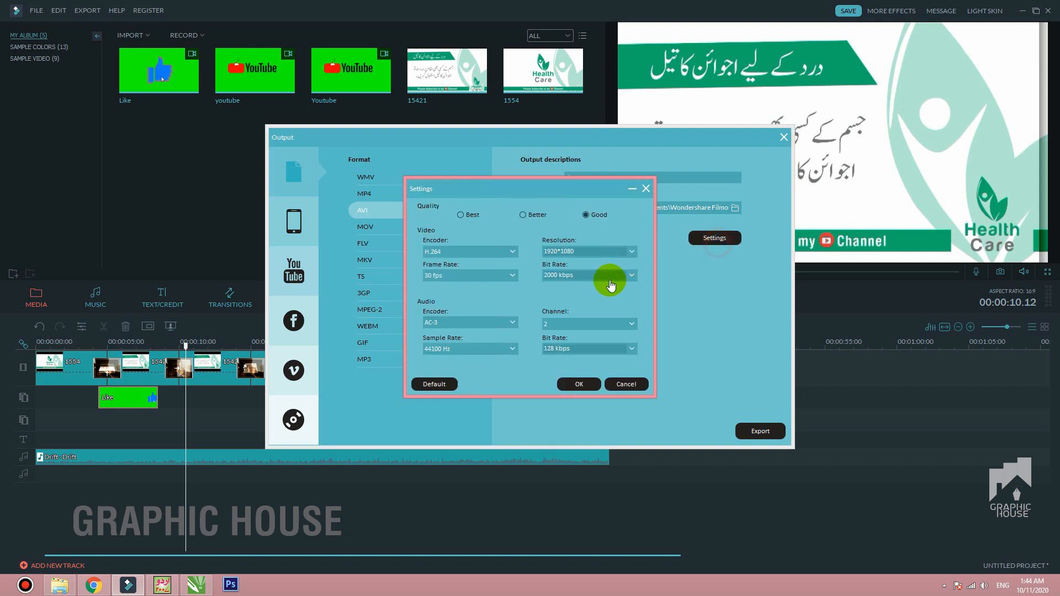
click(631, 276)
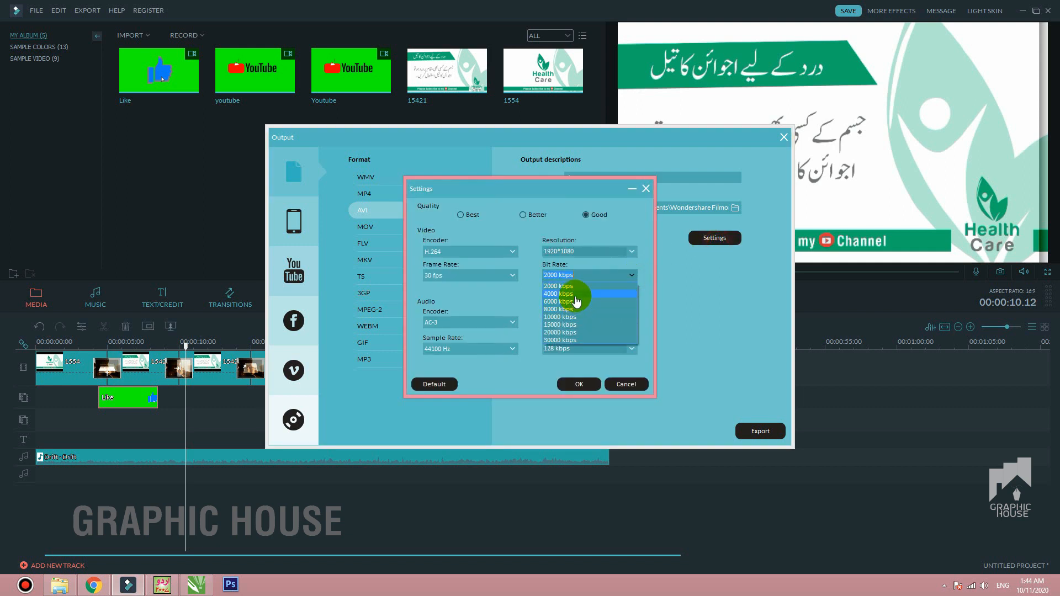
click(579, 309)
click(578, 384)
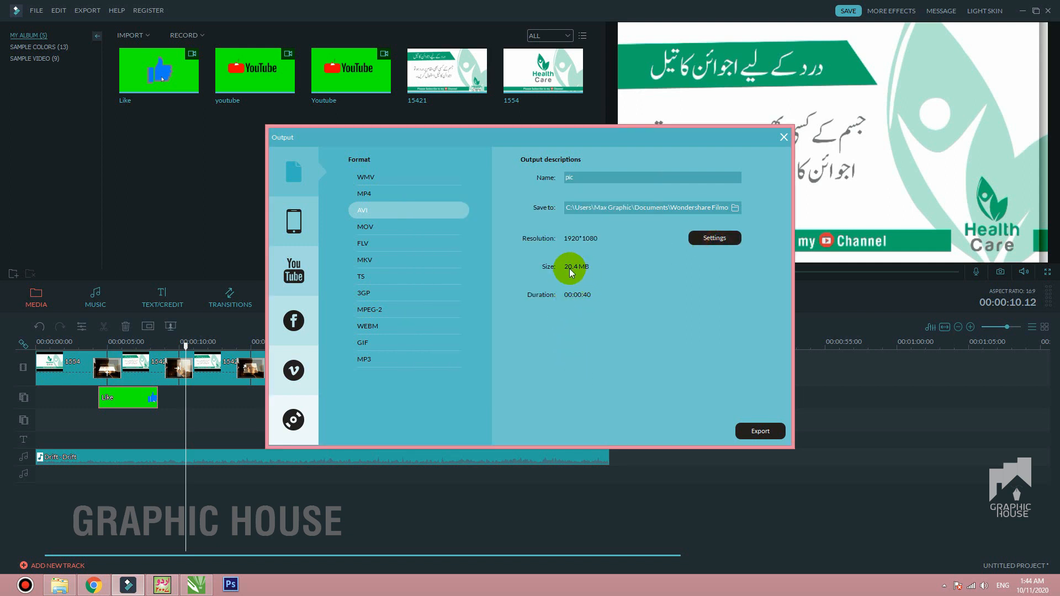
click(760, 433)
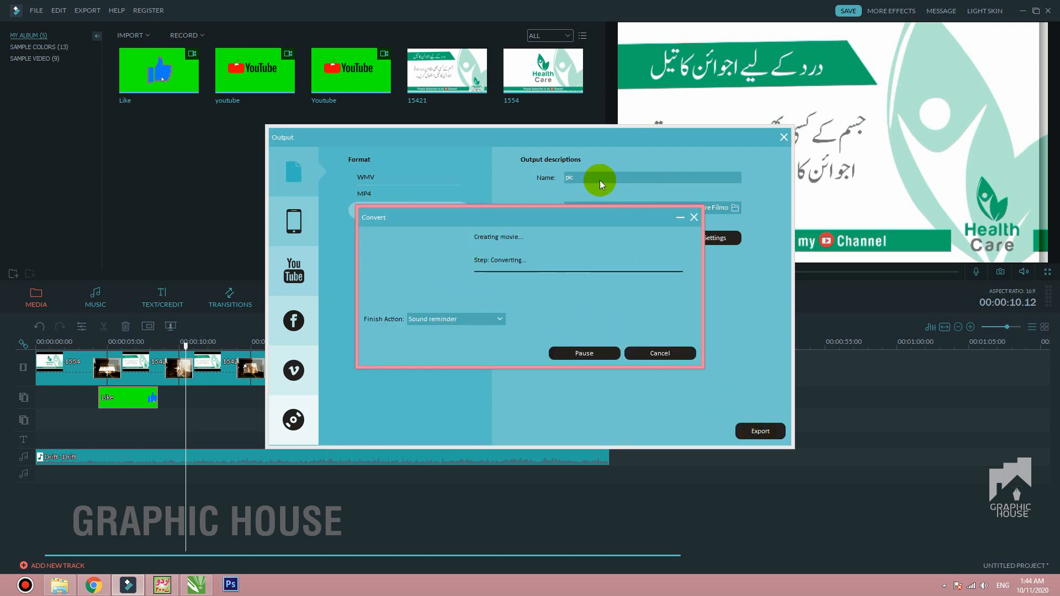